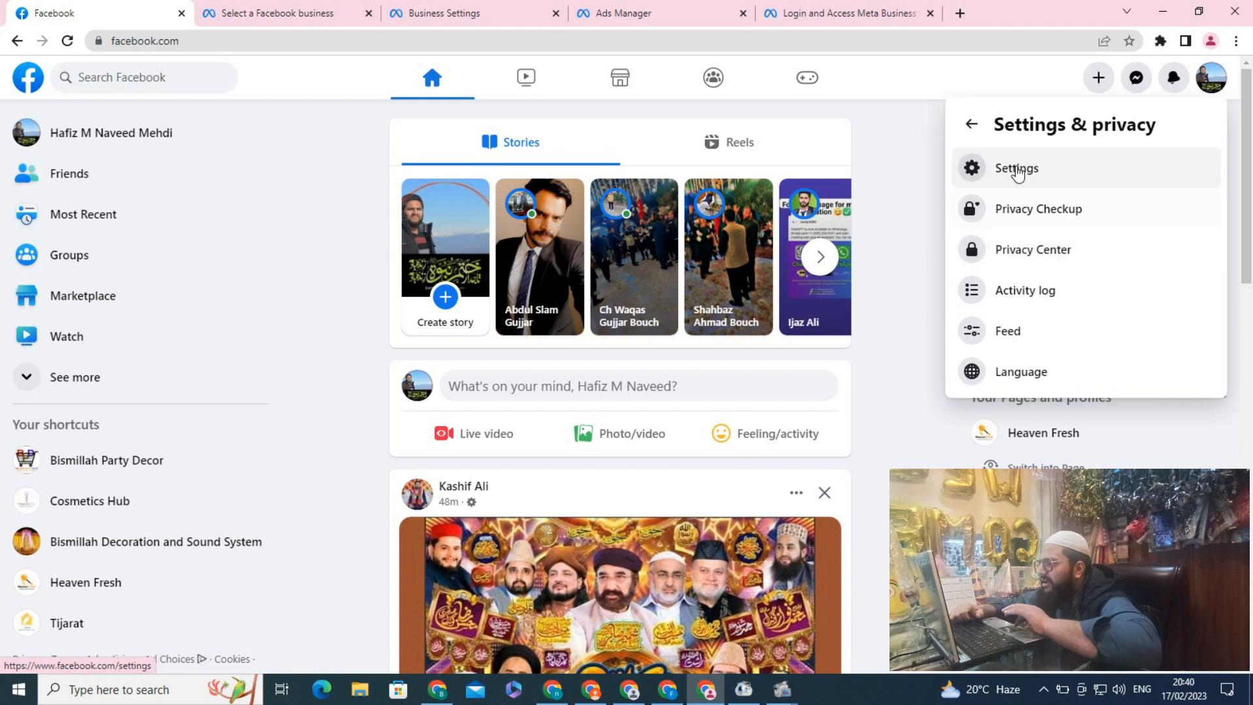
# Open the Facebook settings and review the general account settings, returning to the main settings page
pyautogui.click(1016, 169)
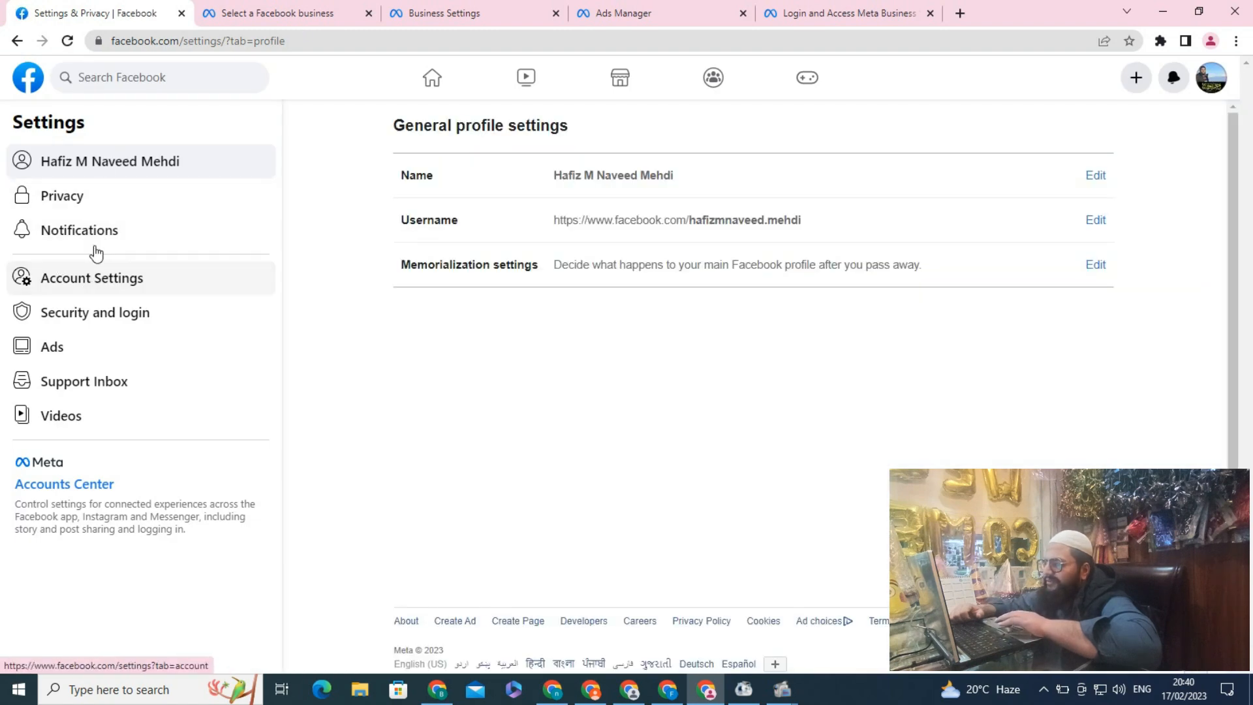
pyautogui.click(74, 281)
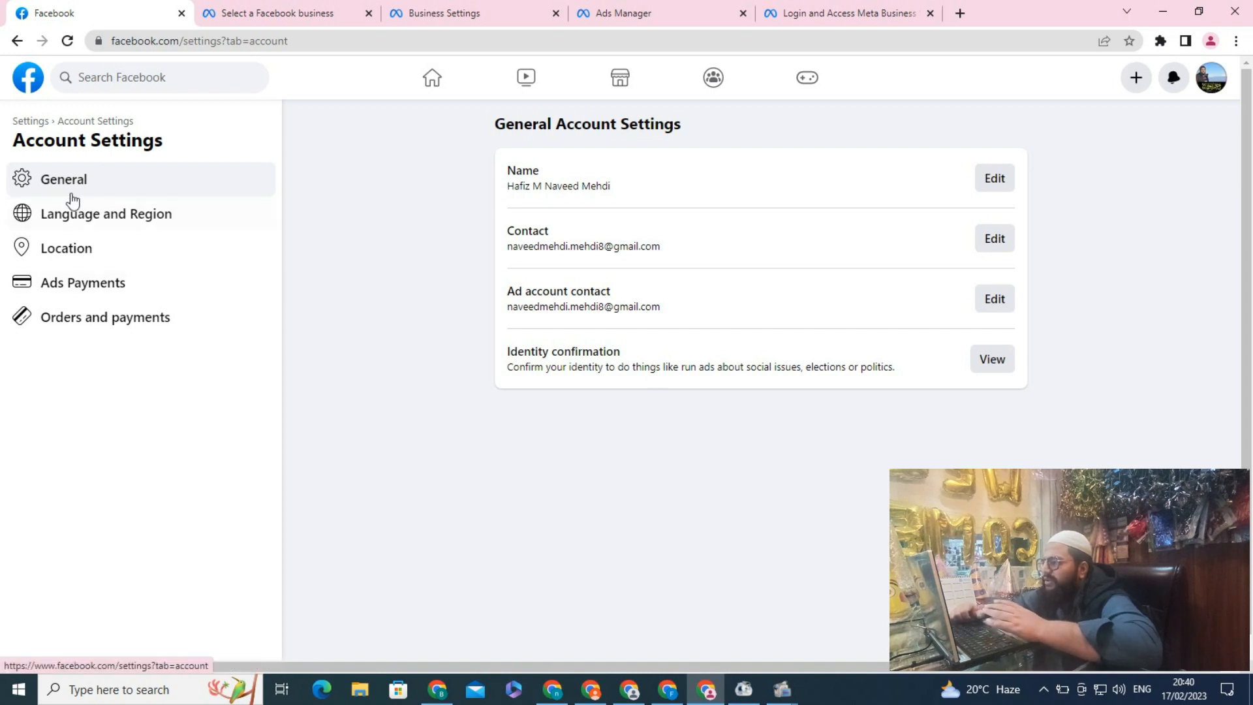
pyautogui.click(26, 122)
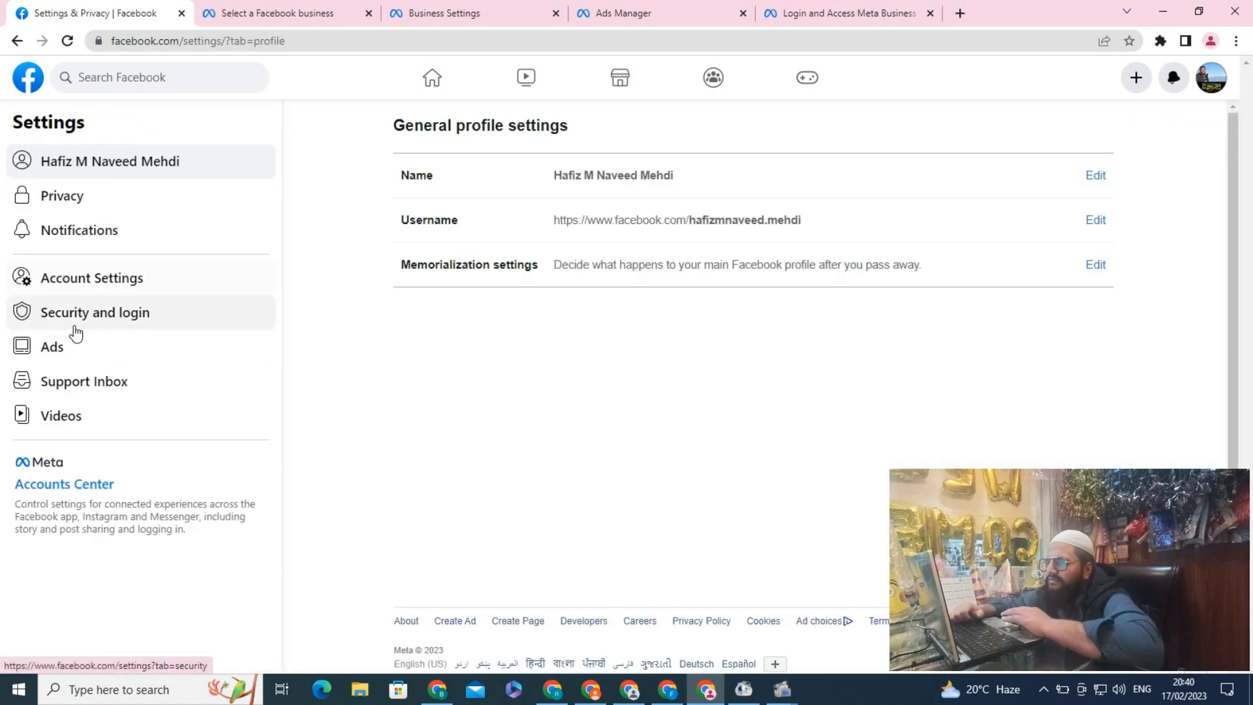
# Open the two-factor authentication settings for editing from the Security and login section
pyautogui.click(88, 322)
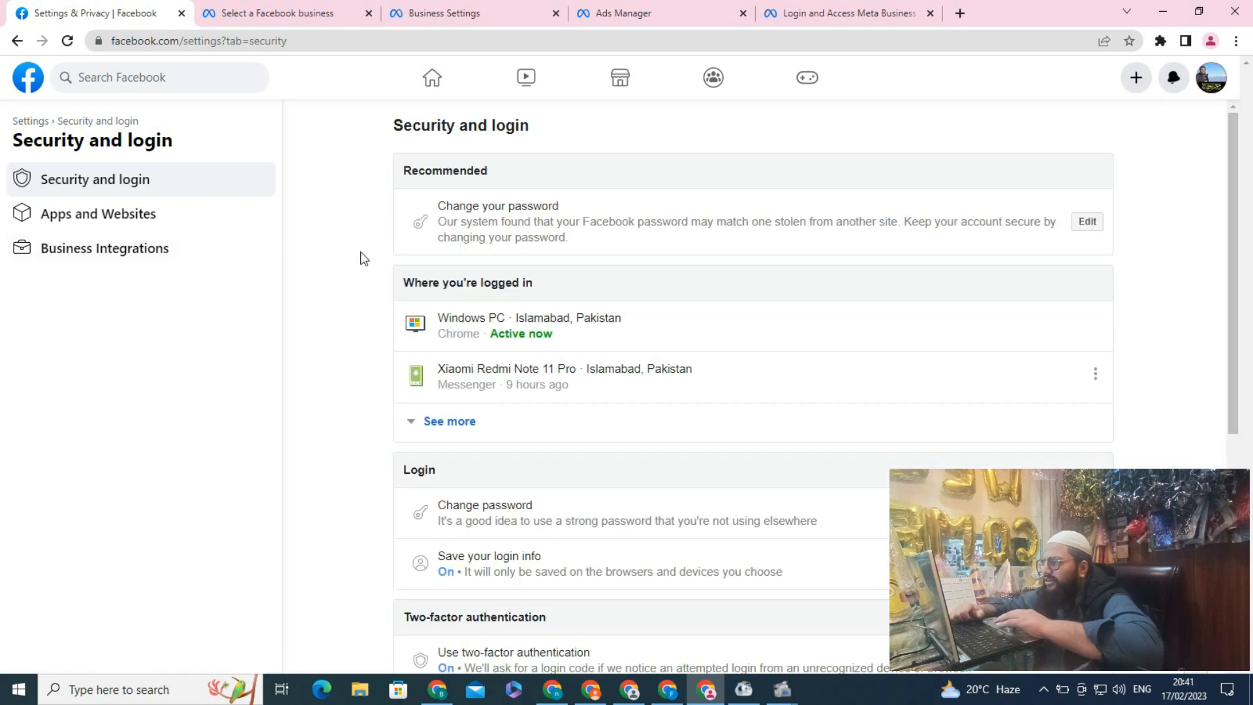
pyautogui.scroll(-1, 364, 259)
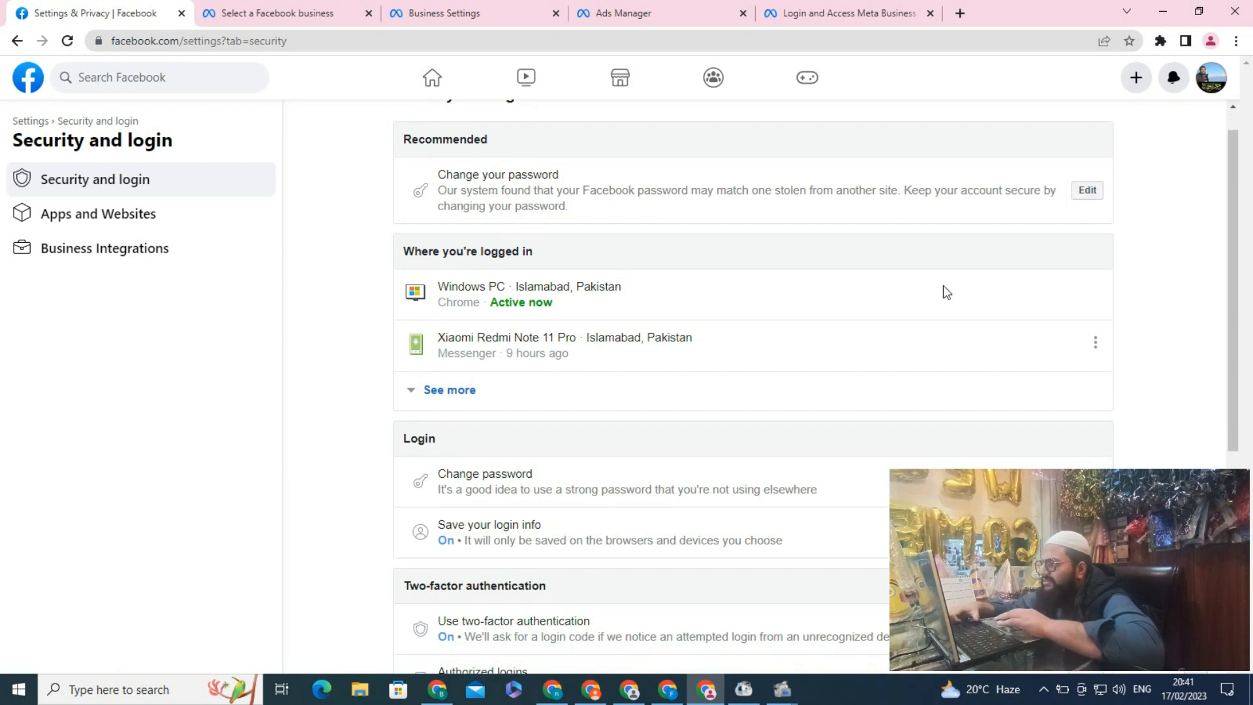
pyautogui.scroll(-3, 945, 291)
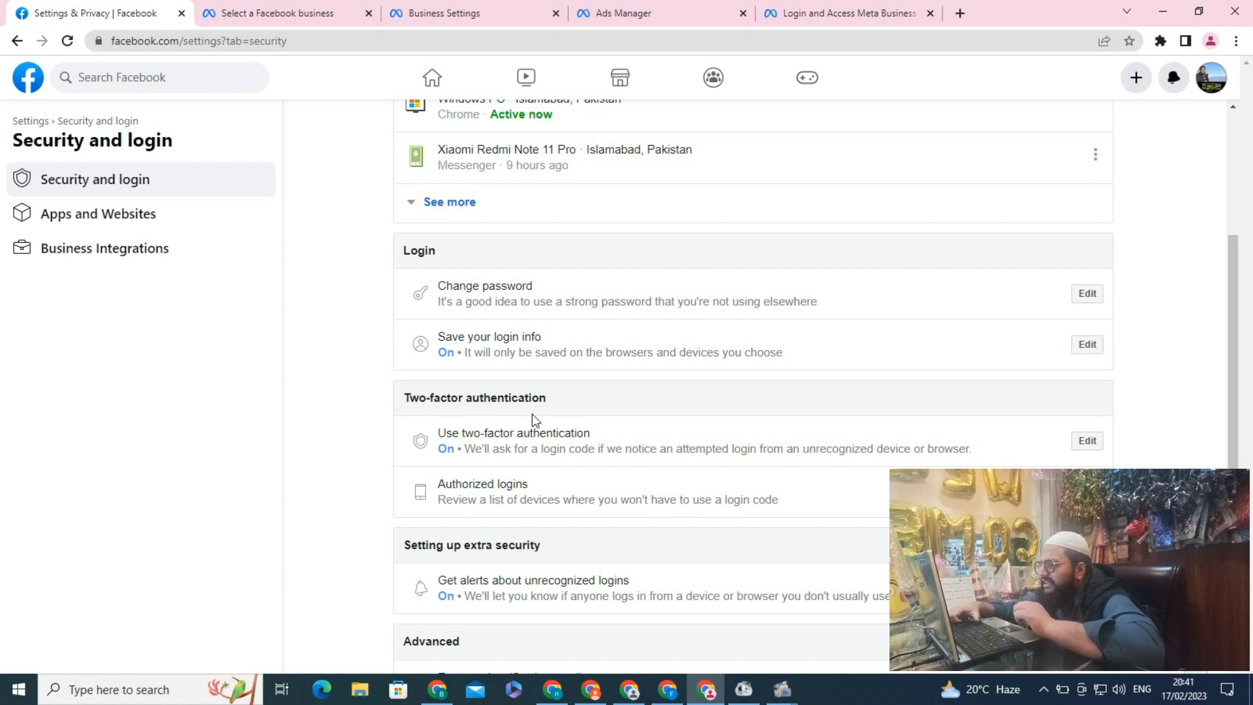
pyautogui.scroll(-1, 531, 418)
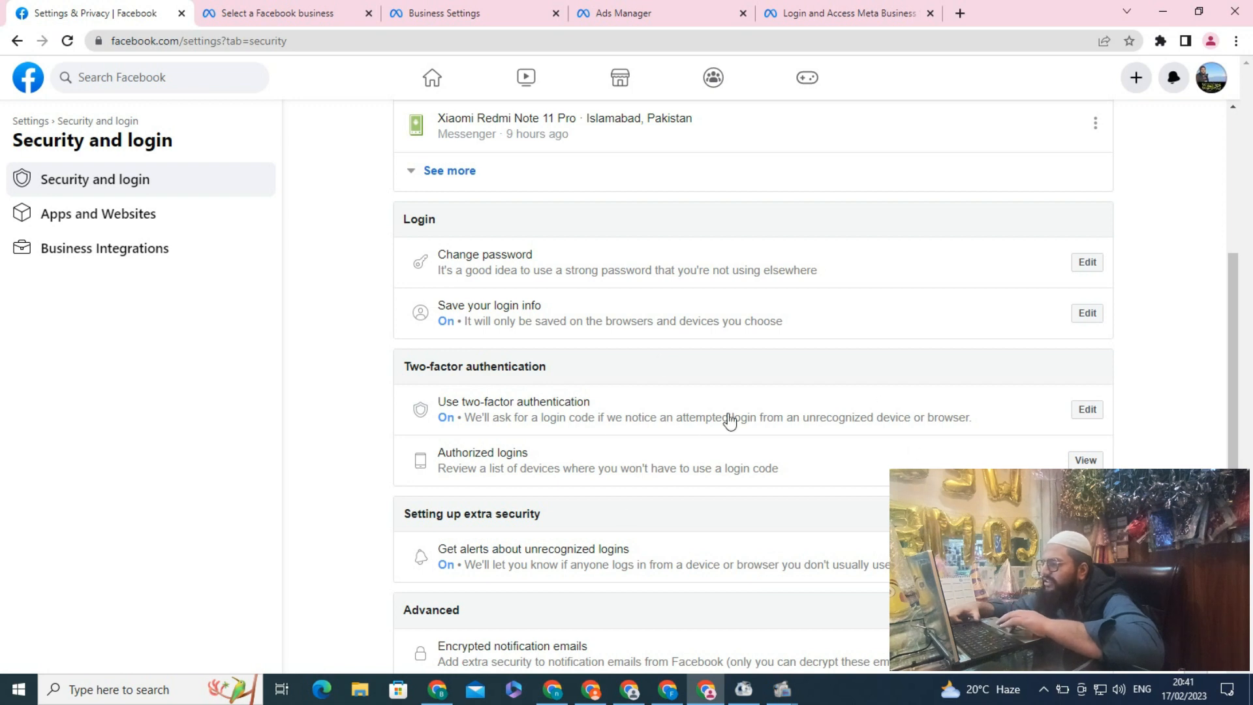
pyautogui.click(1088, 411)
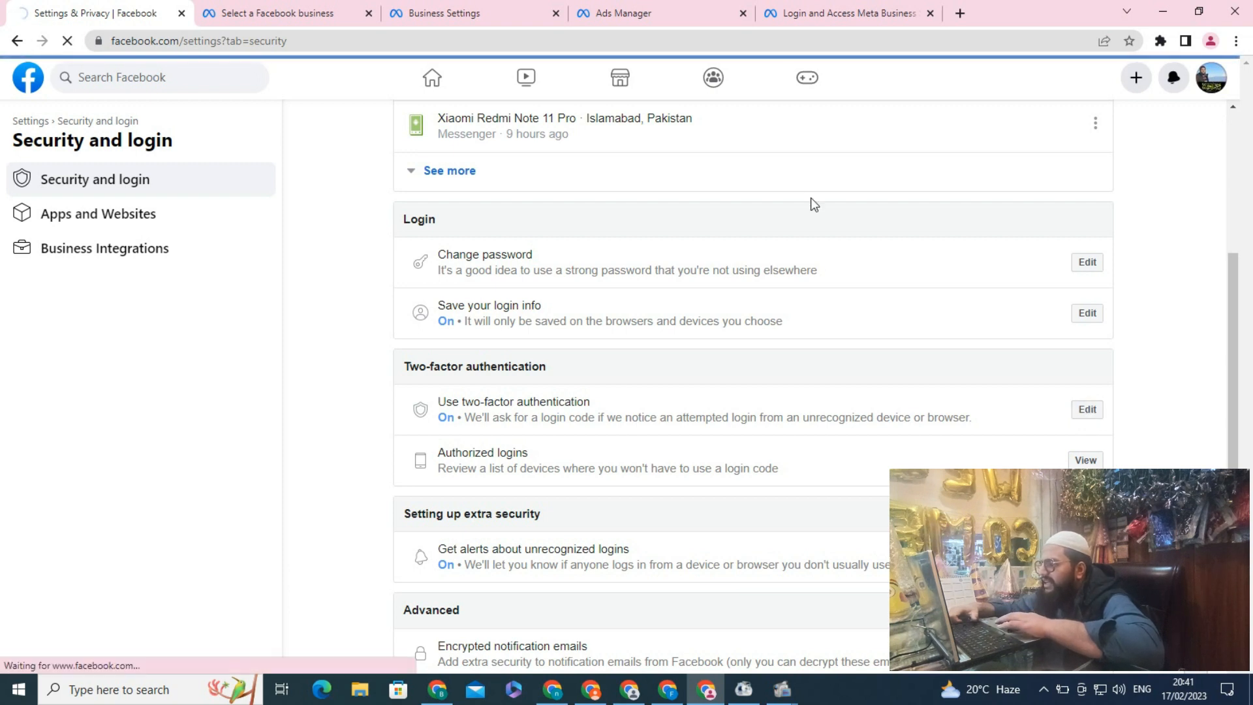
# Re-enter the account password and continue to the two-factor authentication page
pyautogui.click(579, 260)
pyautogui.write('••••••')
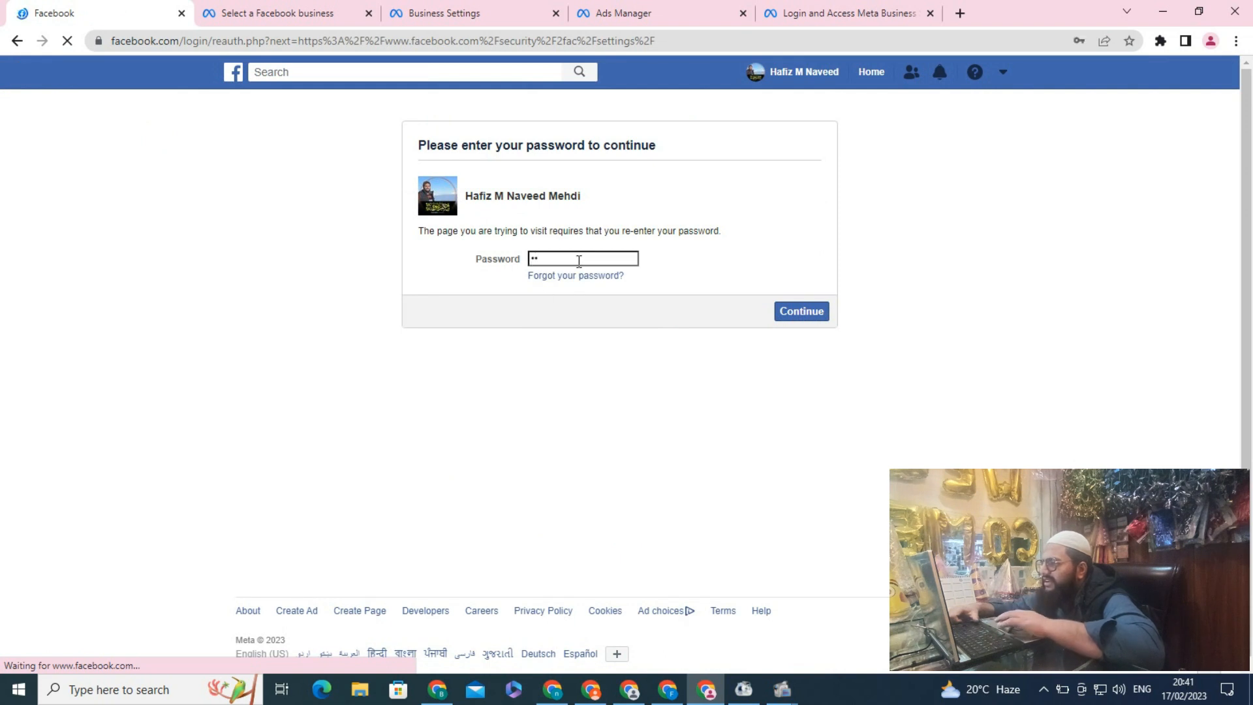
pyautogui.write('••')
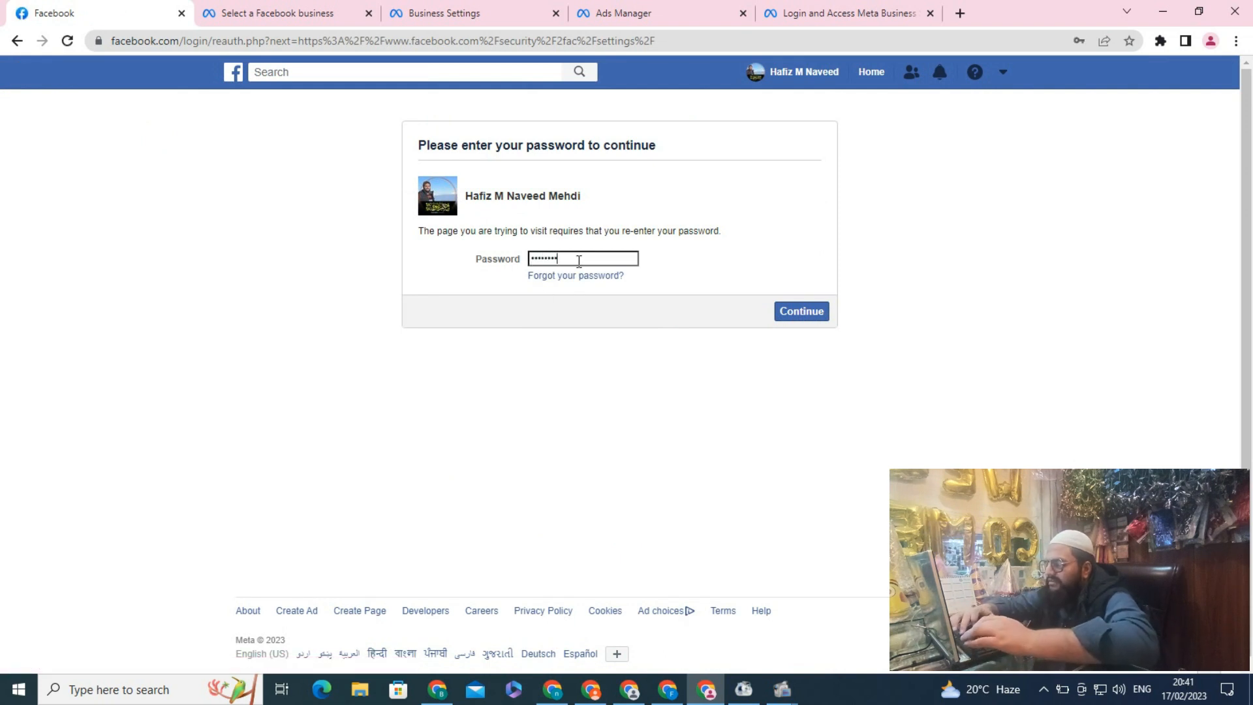
pyautogui.write('•')
pyautogui.click(801, 311)
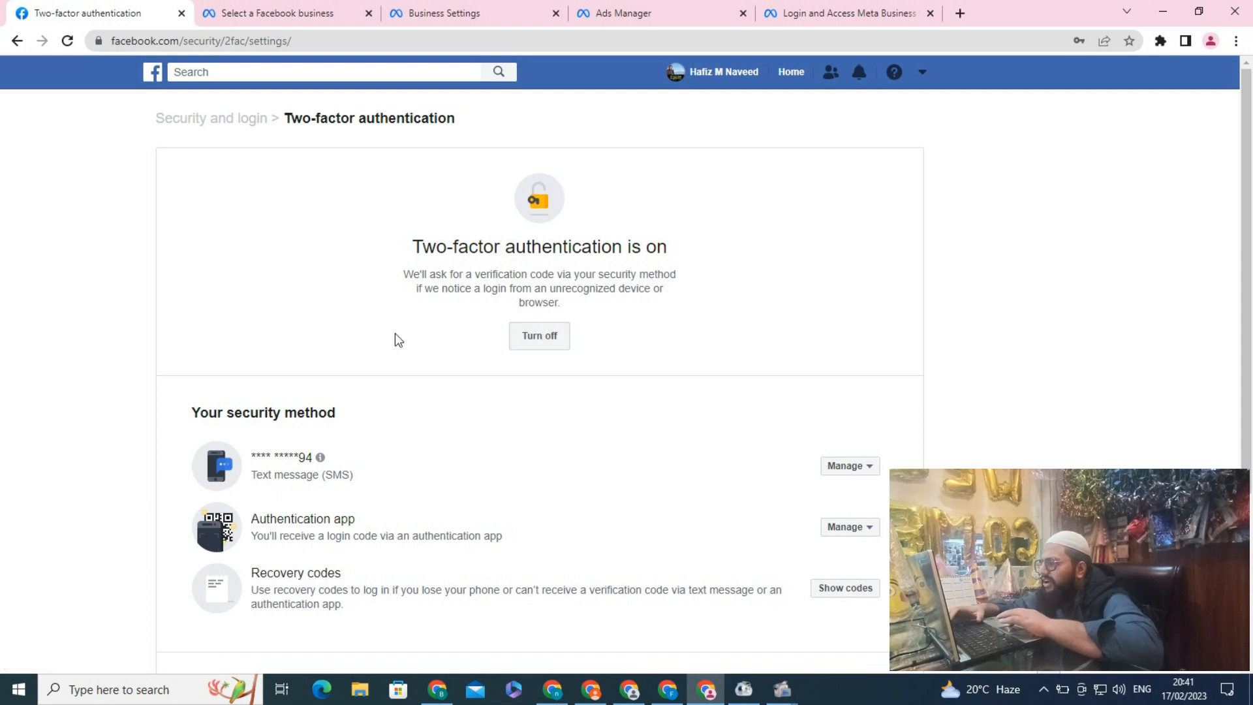
# Examine the security methods on the two-factor authentication page, including the management options for text message and authentication app
pyautogui.scroll(-1, 395, 336)
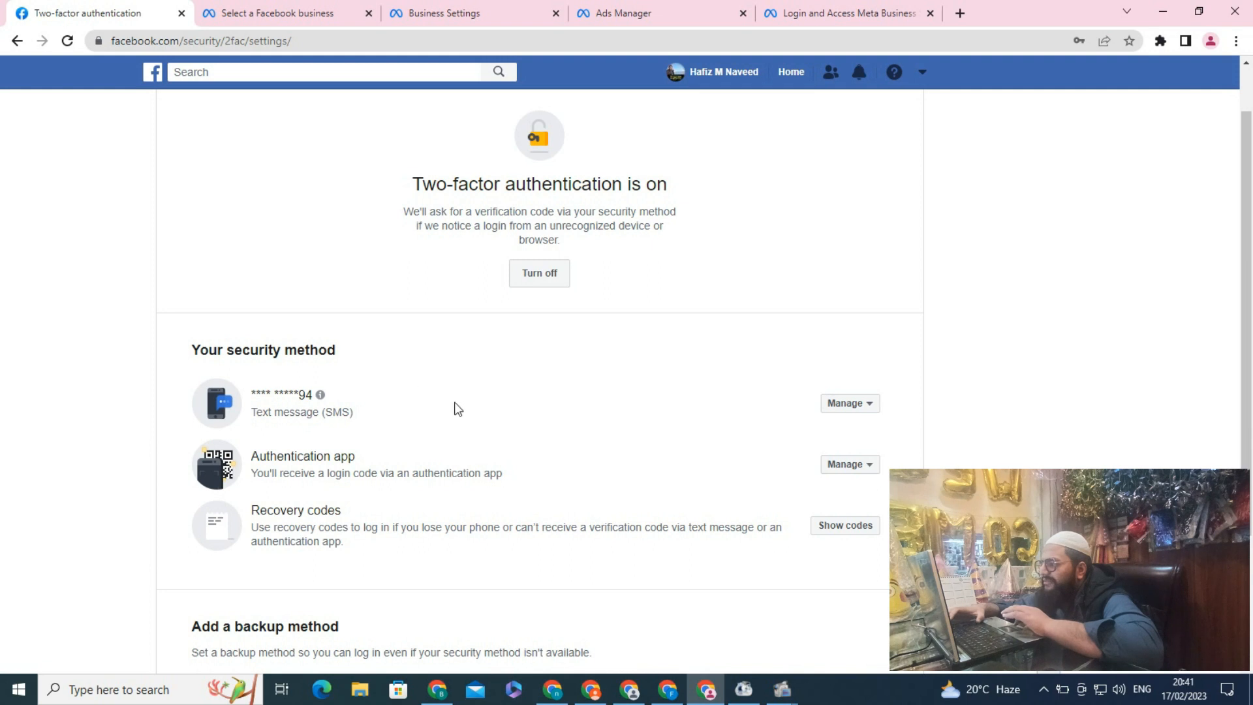
pyautogui.click(864, 410)
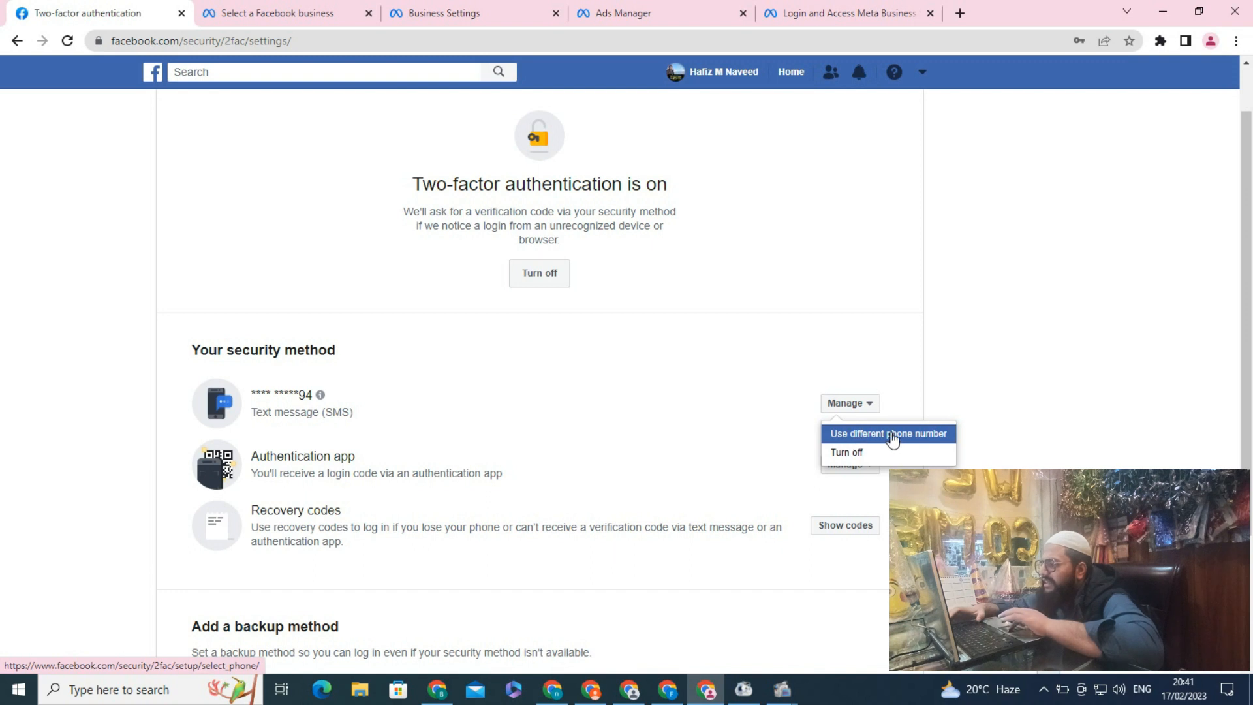
pyautogui.click(808, 408)
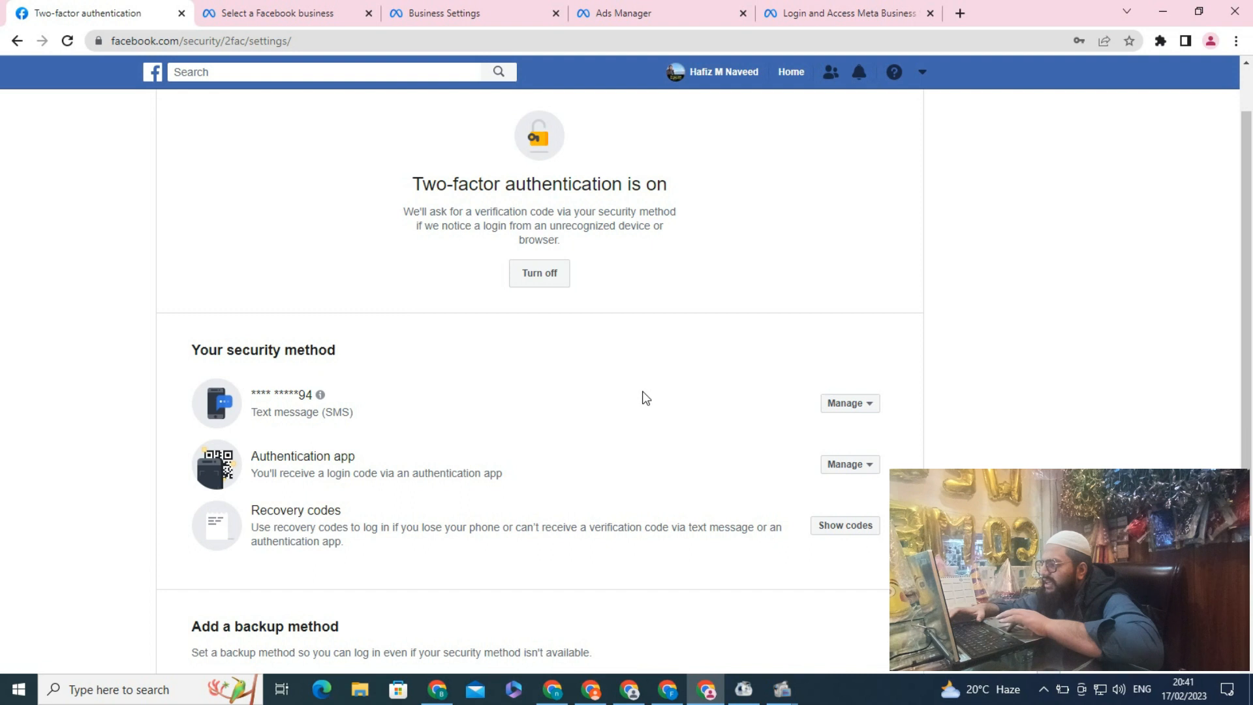
pyautogui.scroll(-1, 643, 396)
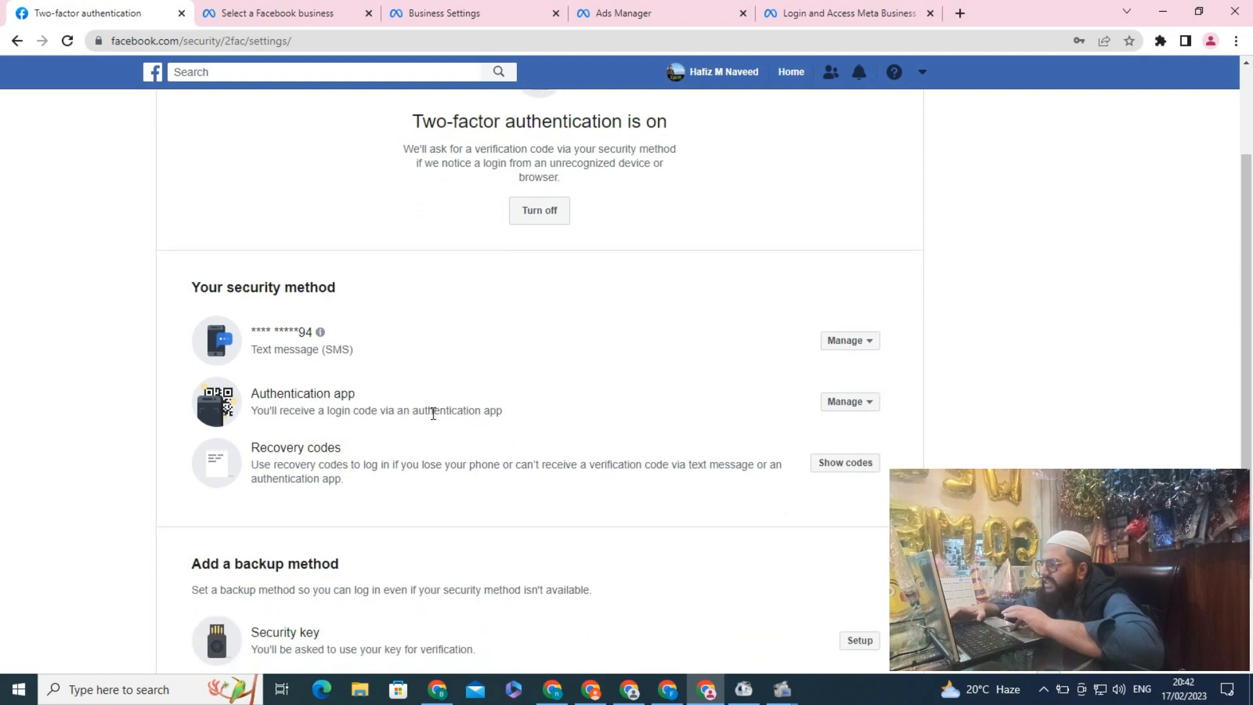
pyautogui.click(853, 403)
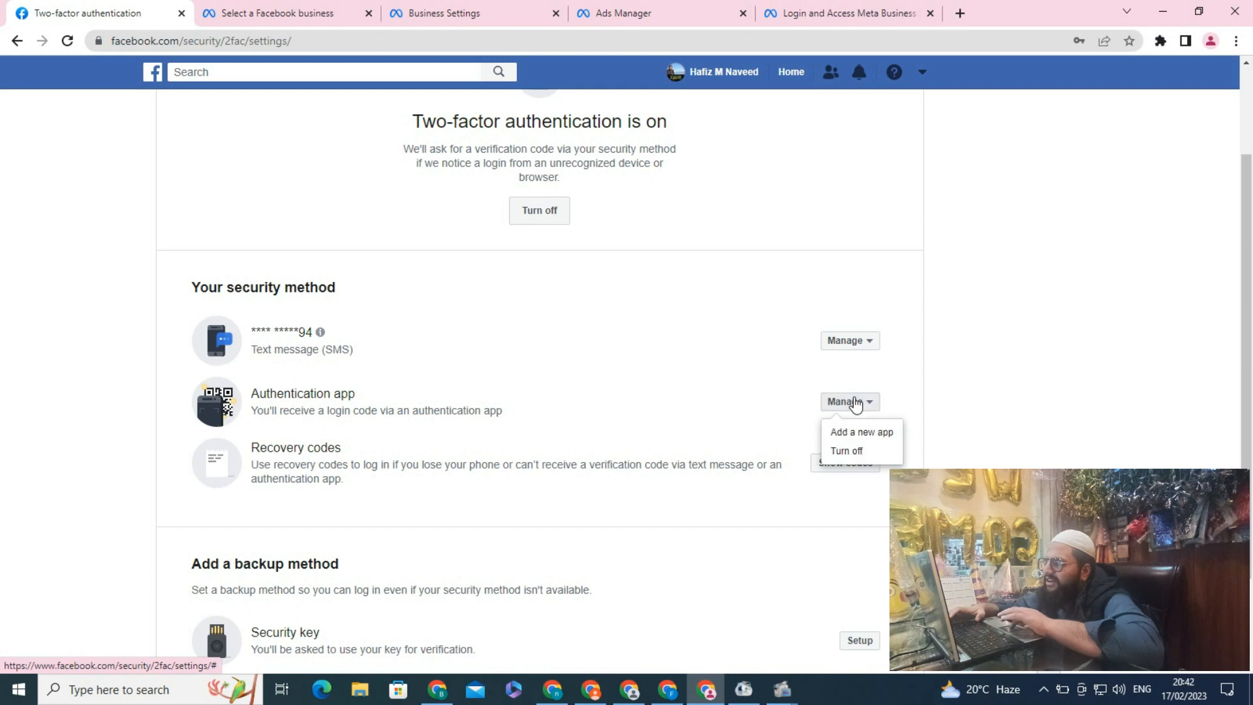
pyautogui.click(781, 392)
pyautogui.scroll(1, 782, 393)
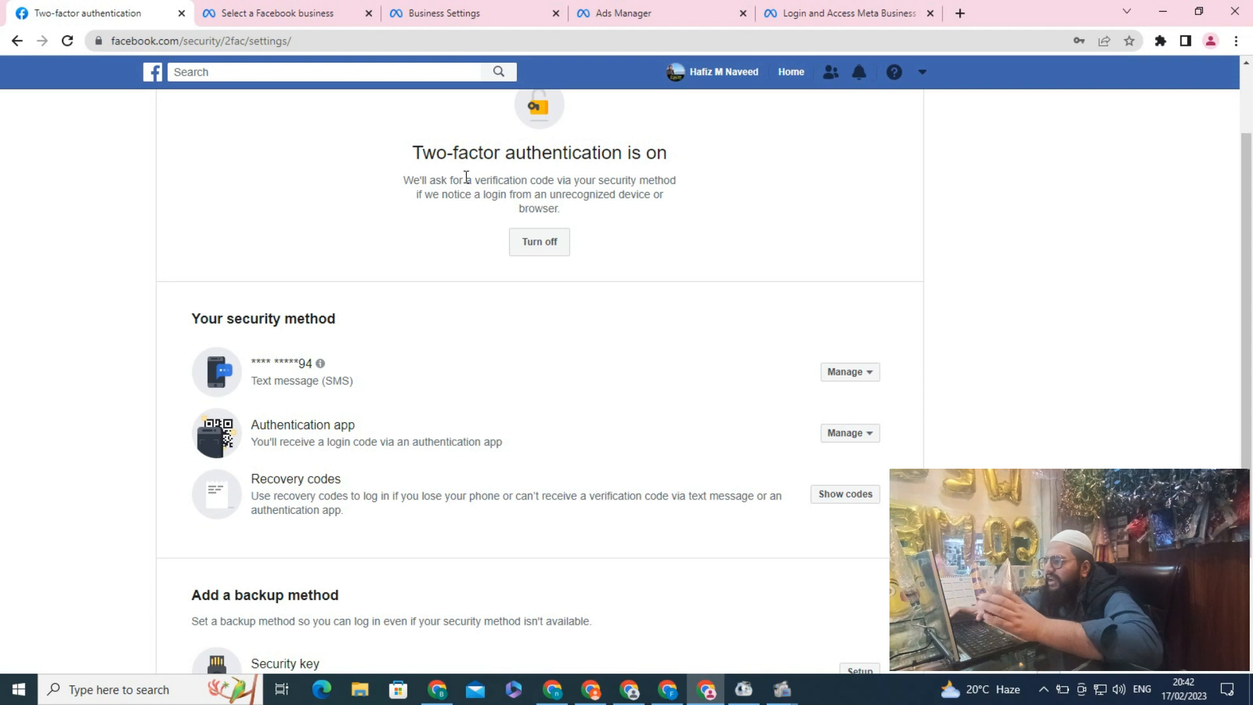
pyautogui.moveTo(467, 179); pyautogui.dragTo(486, 425)
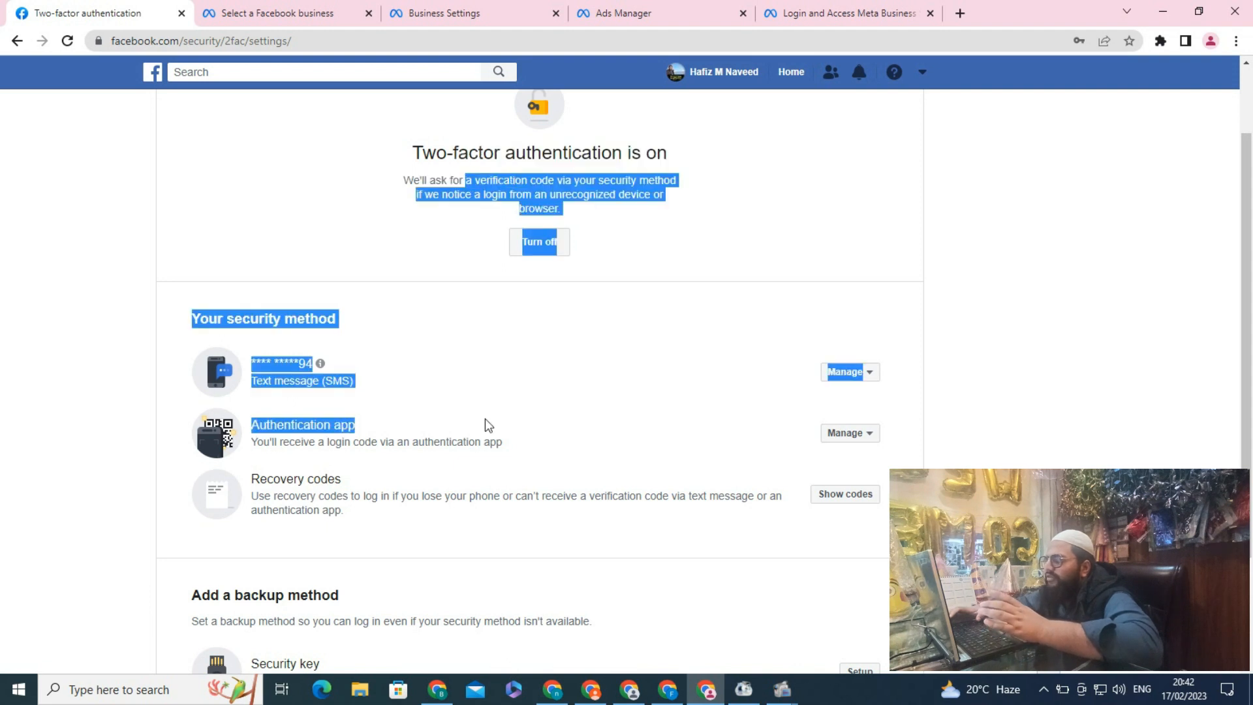
pyautogui.click(486, 338)
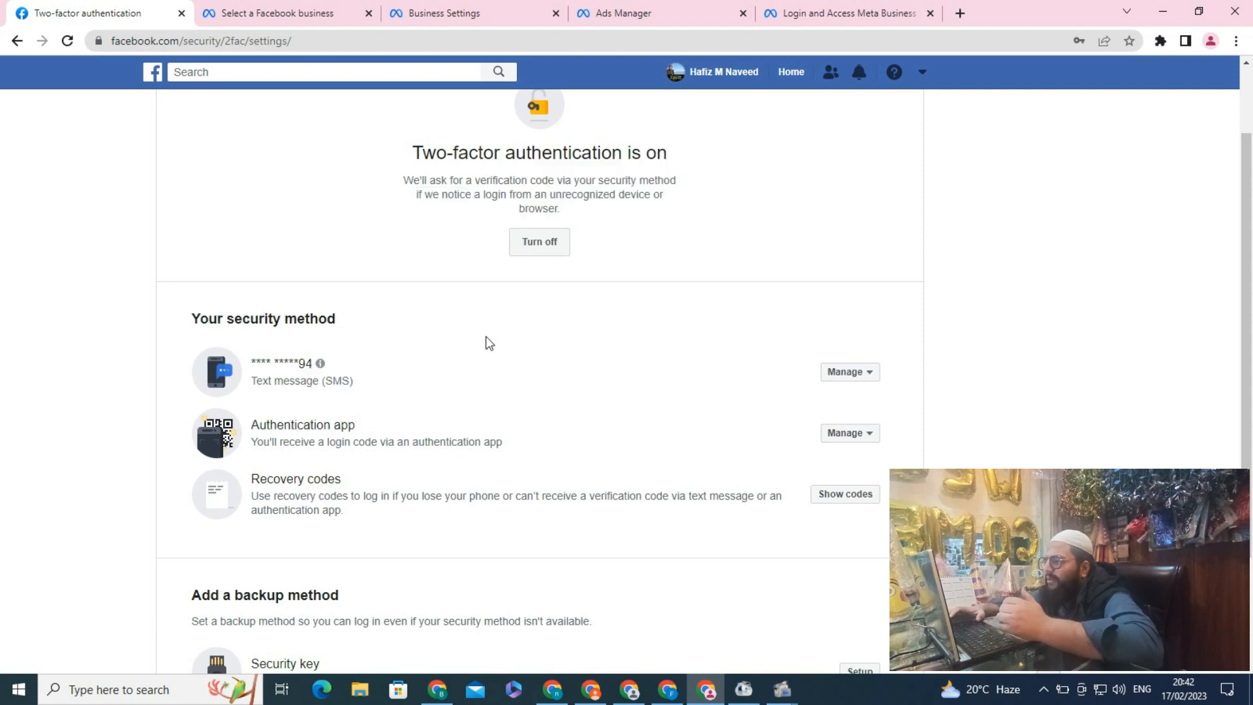
# Search Google for "google authenticator" in a new browser tab
pyautogui.click(960, 15)
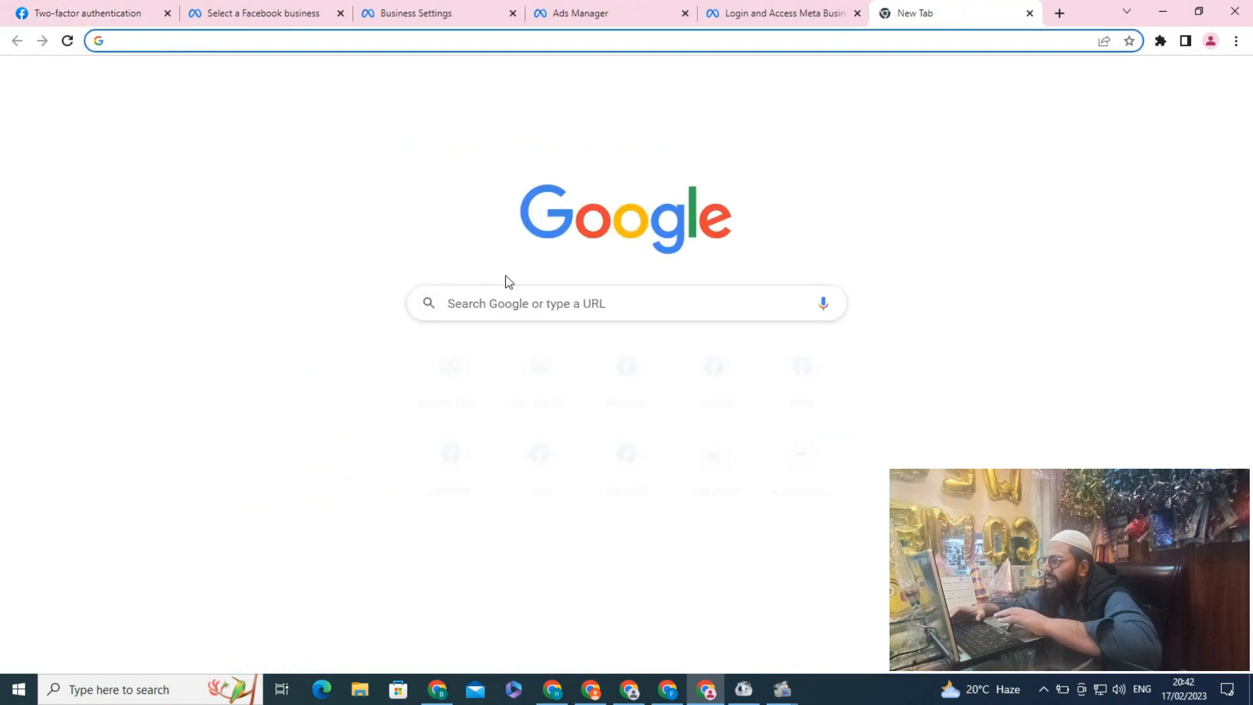
pyautogui.click(505, 303)
pyautogui.write('google')
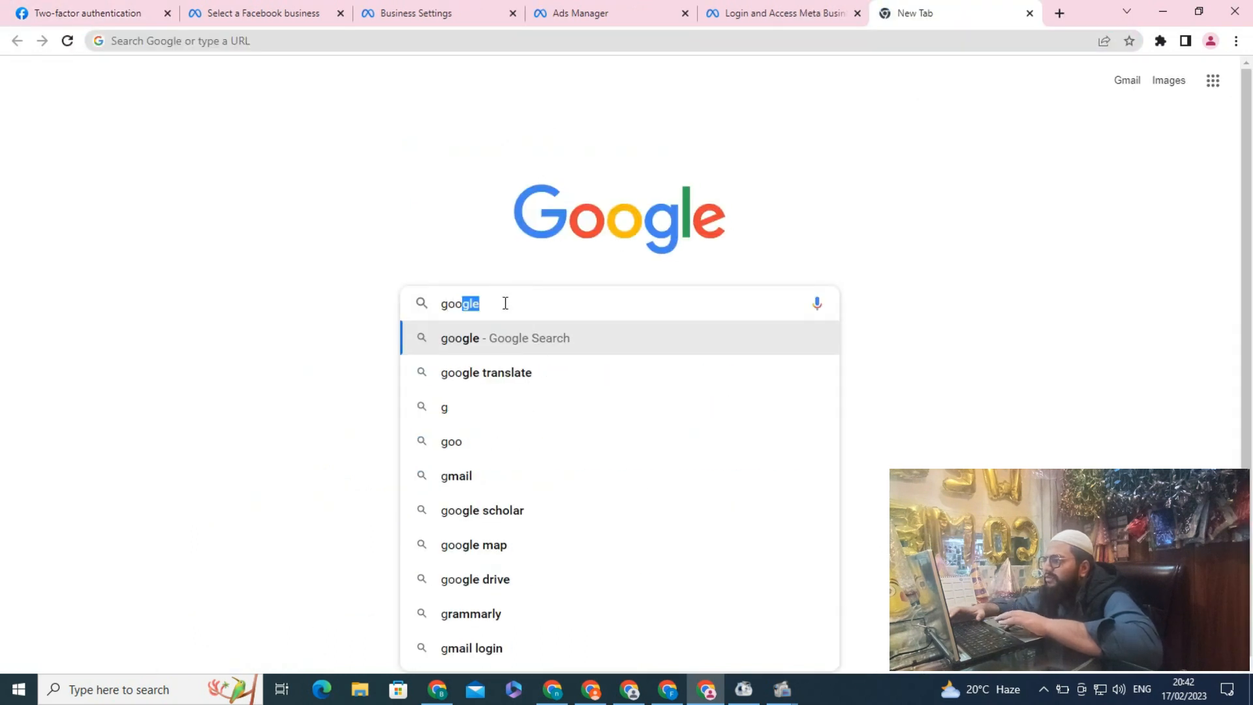
pyautogui.write(' a')
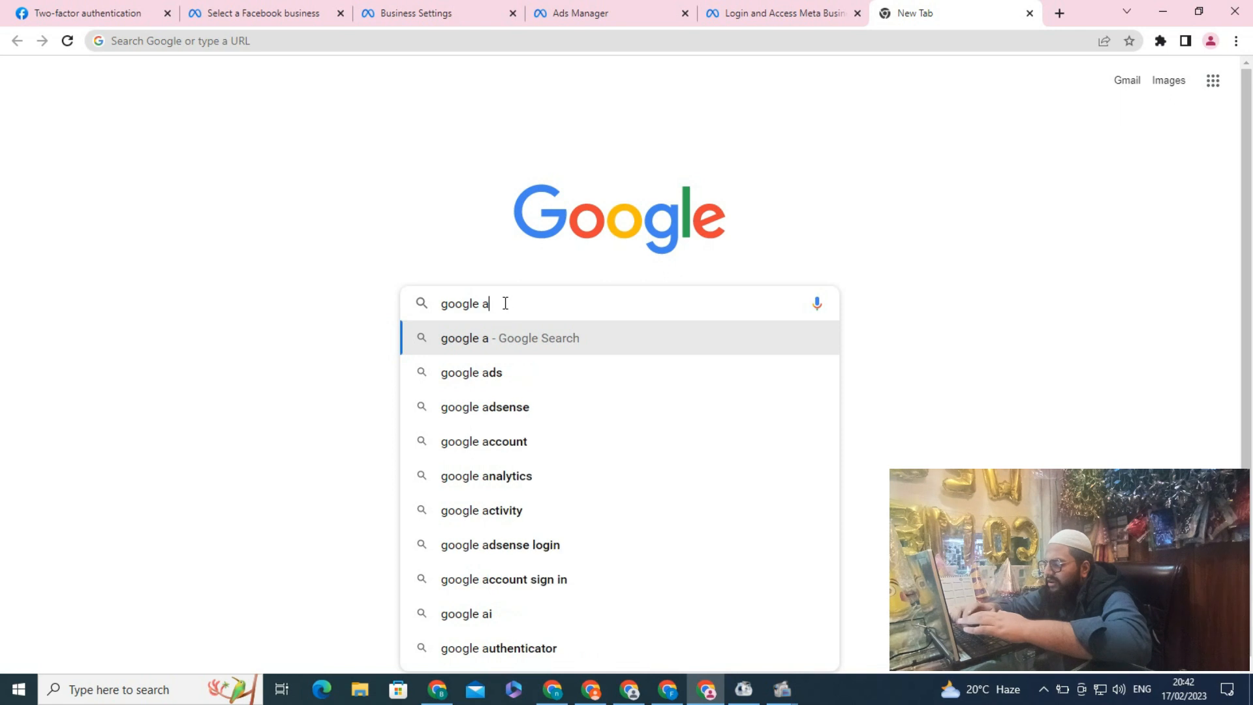
pyautogui.write('uthenticator')
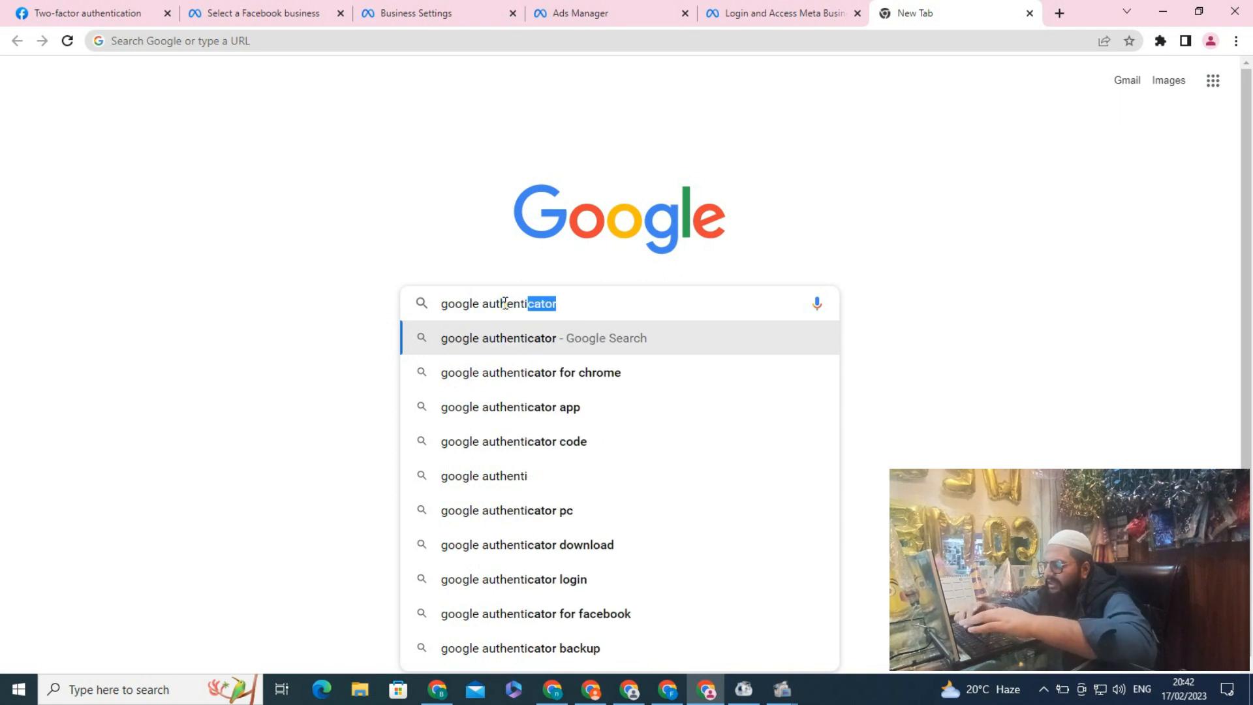
pyautogui.click(508, 339)
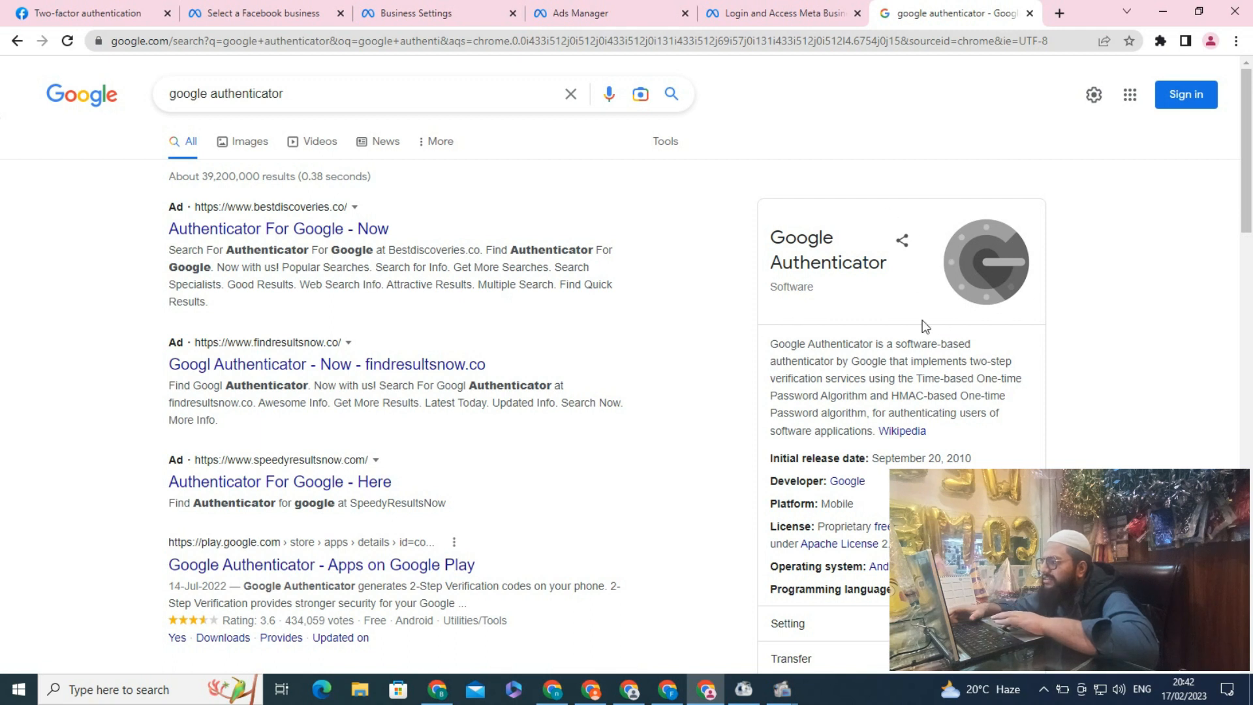
# Return to the two-factor authentication page and check the option to add a new authentication app
pyautogui.click(107, 11)
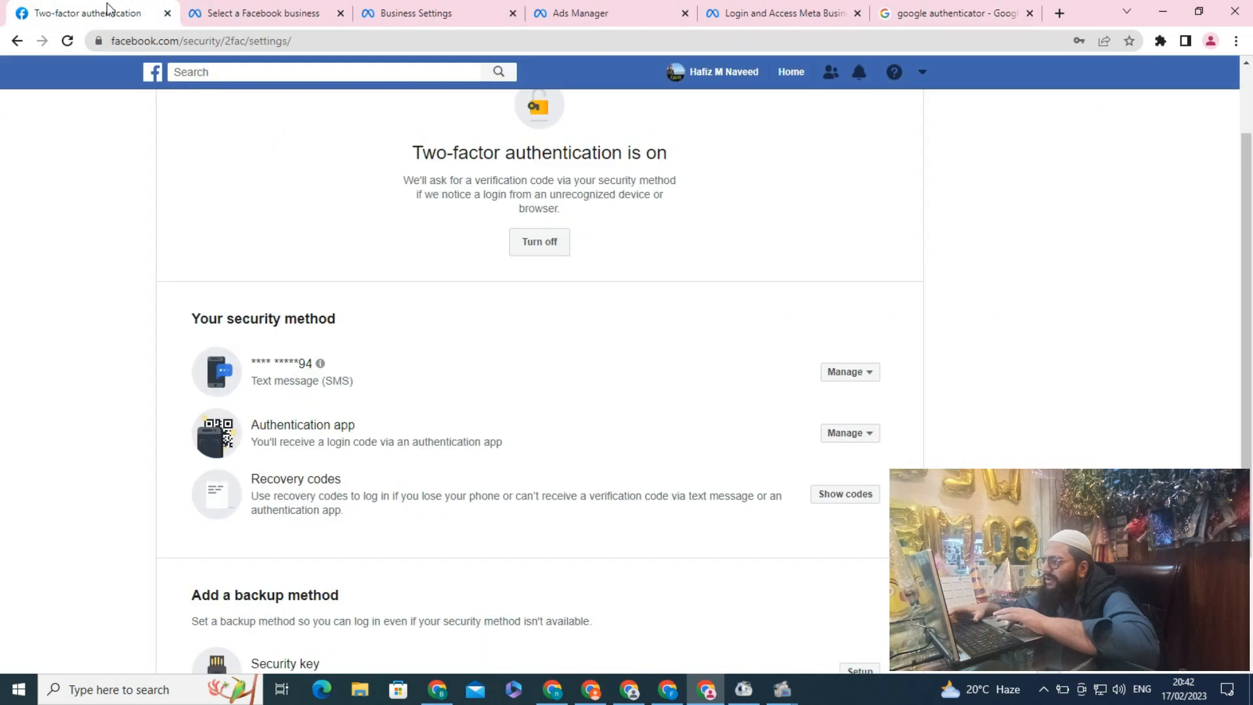
pyautogui.click(850, 435)
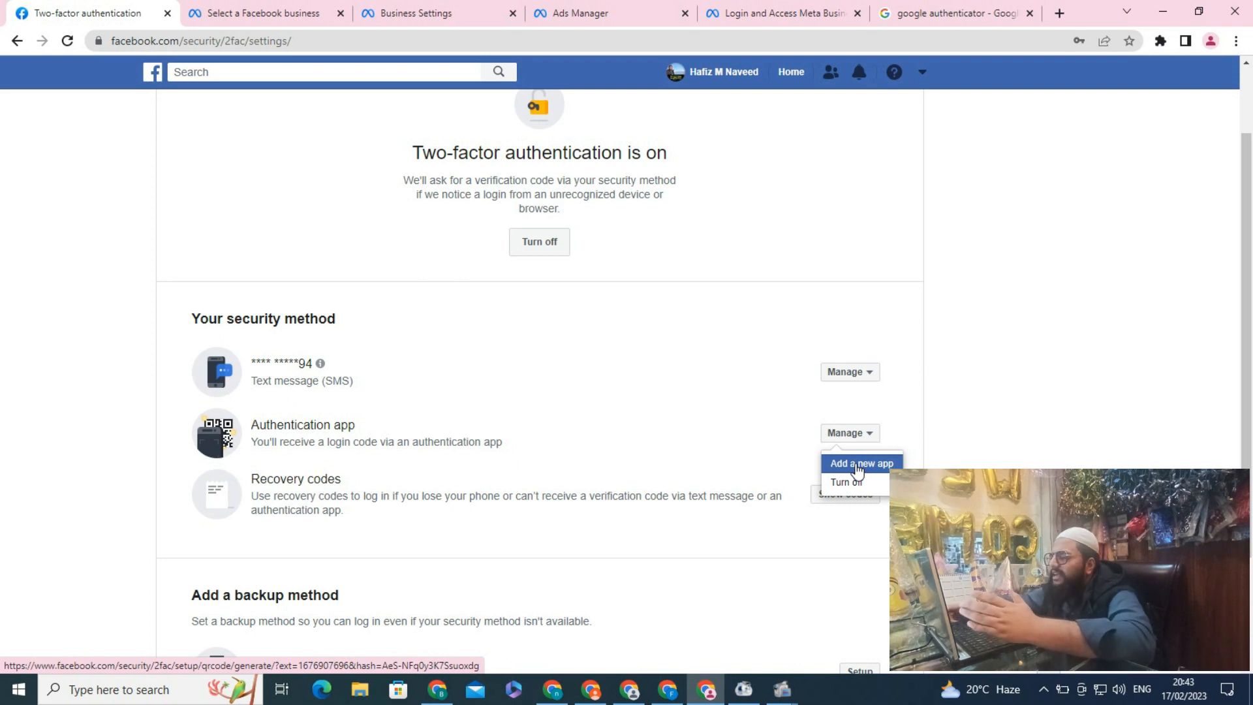
pyautogui.click(771, 460)
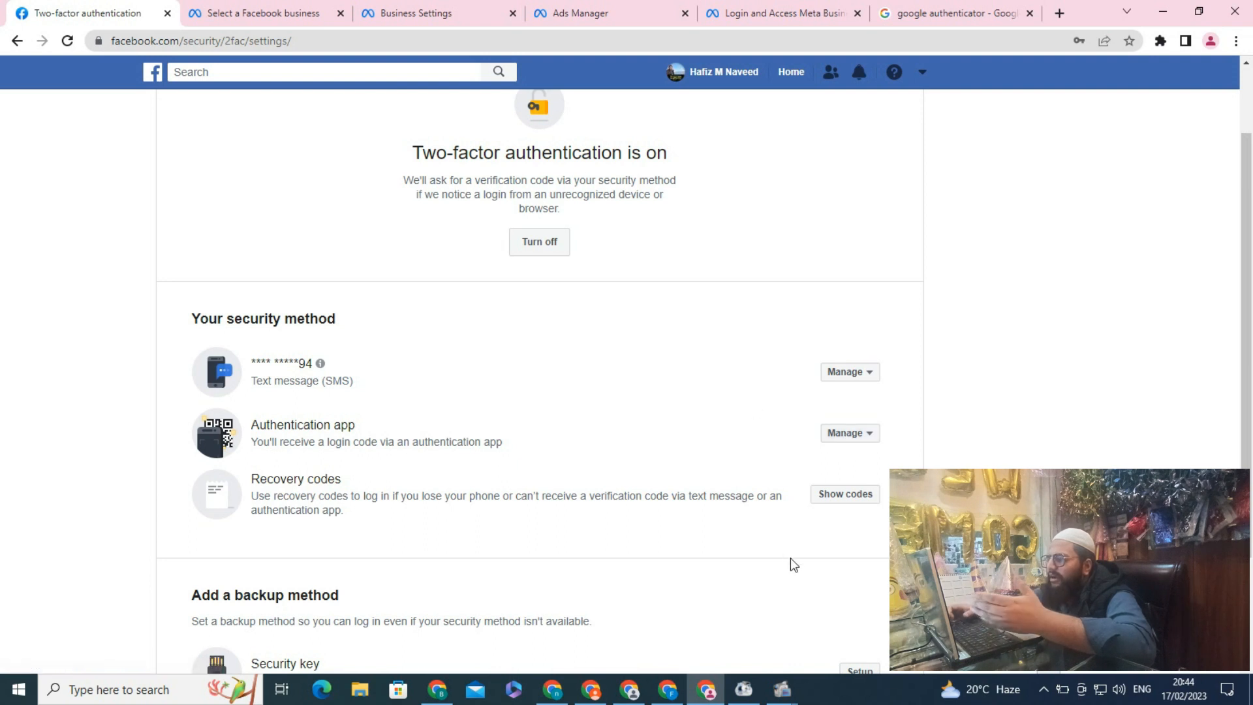
pyautogui.scroll(-2, 794, 566)
pyautogui.scroll(4, 795, 566)
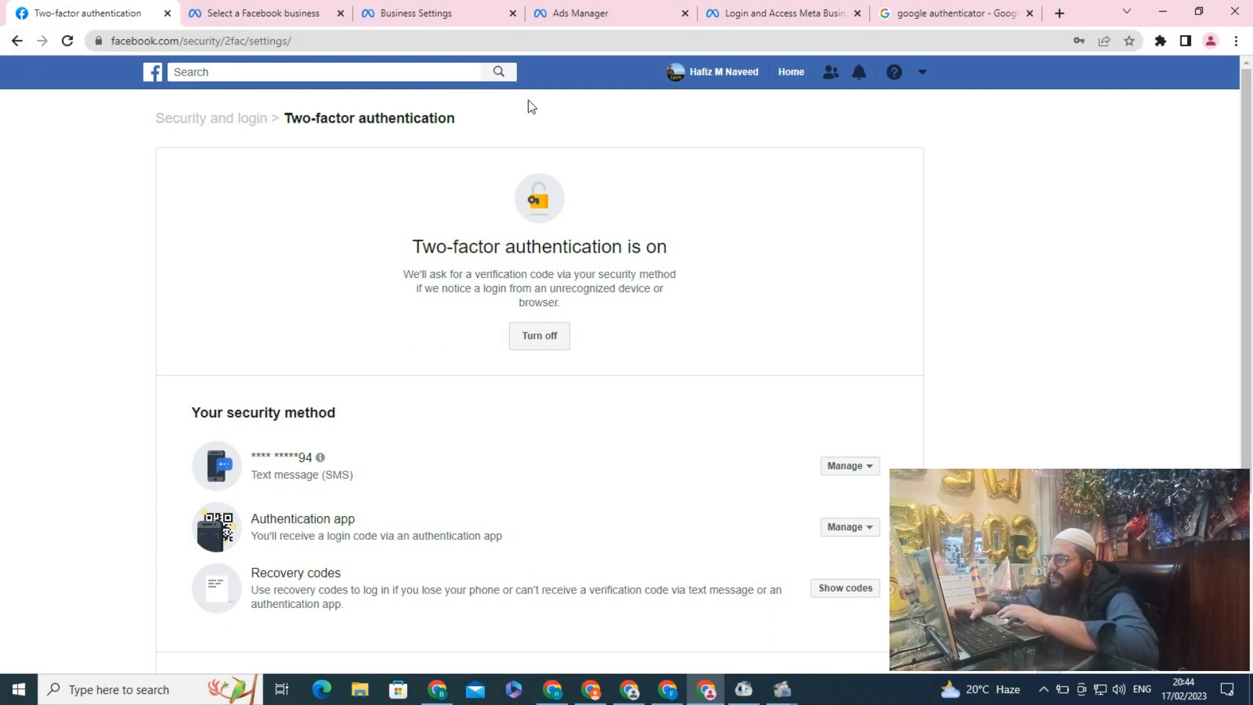
# View the account's own profile page and return to the Facebook home feed
pyautogui.click(723, 76)
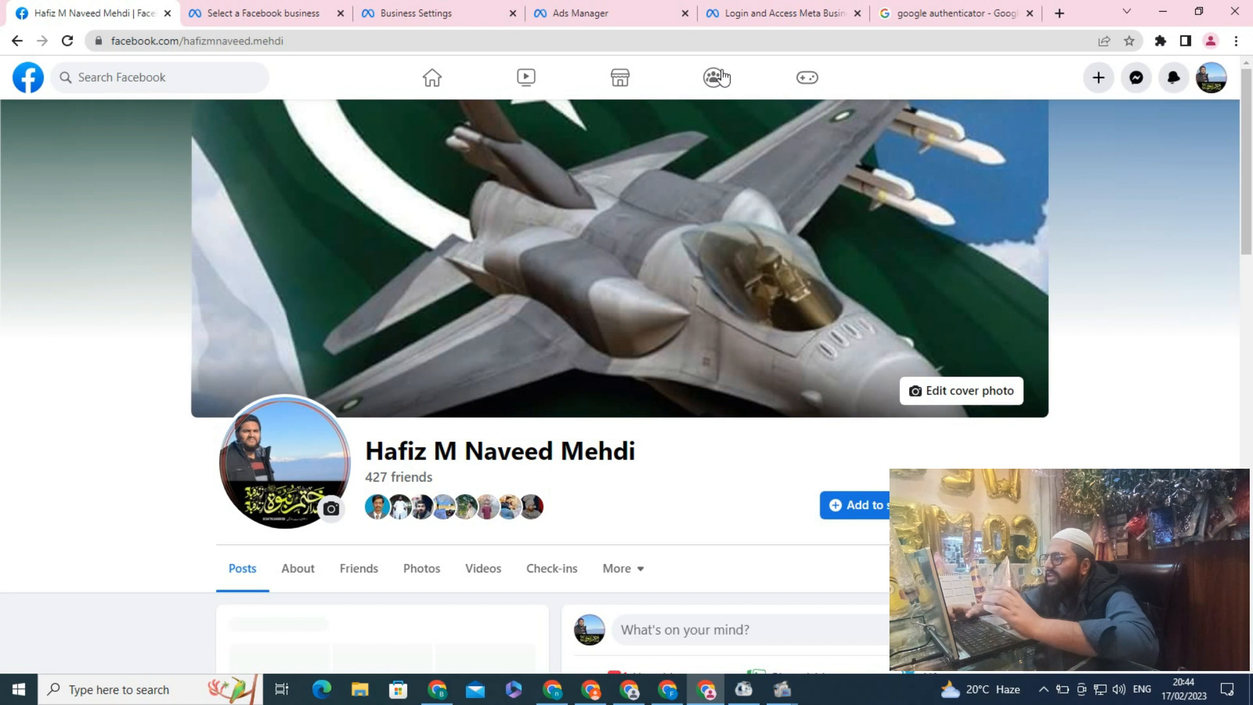
pyautogui.scroll(-4, 723, 76)
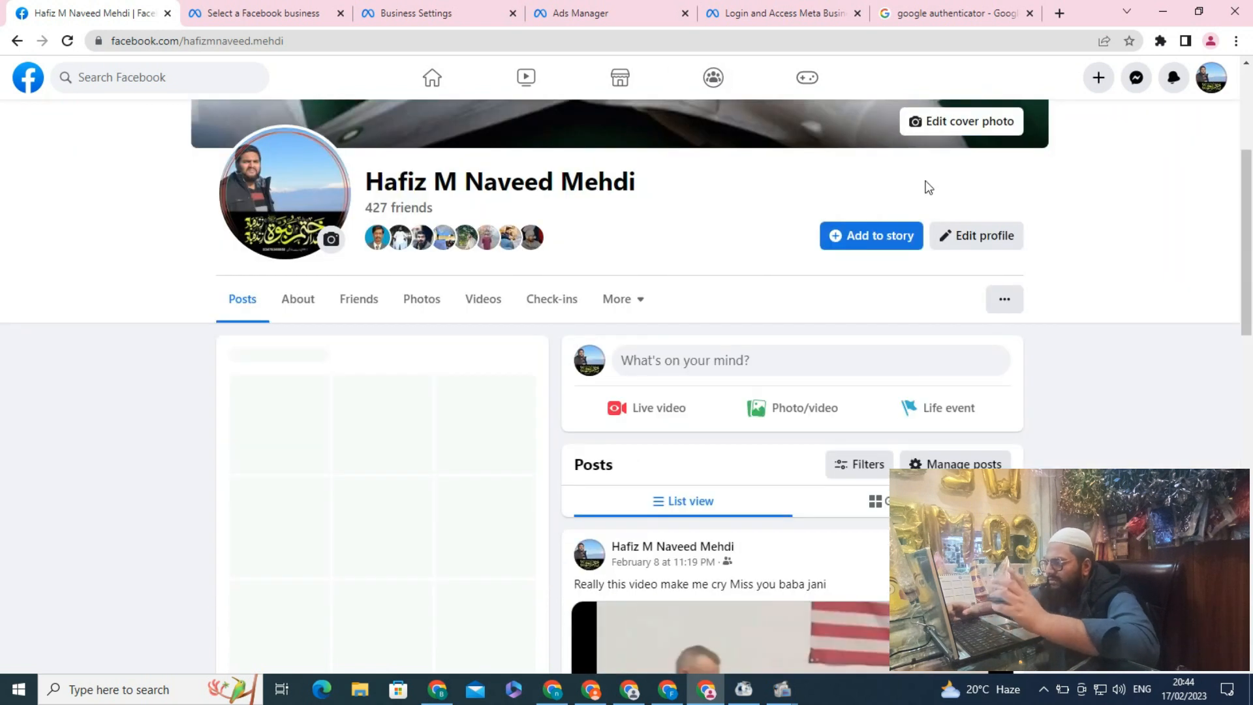
pyautogui.scroll(5, 755, 117)
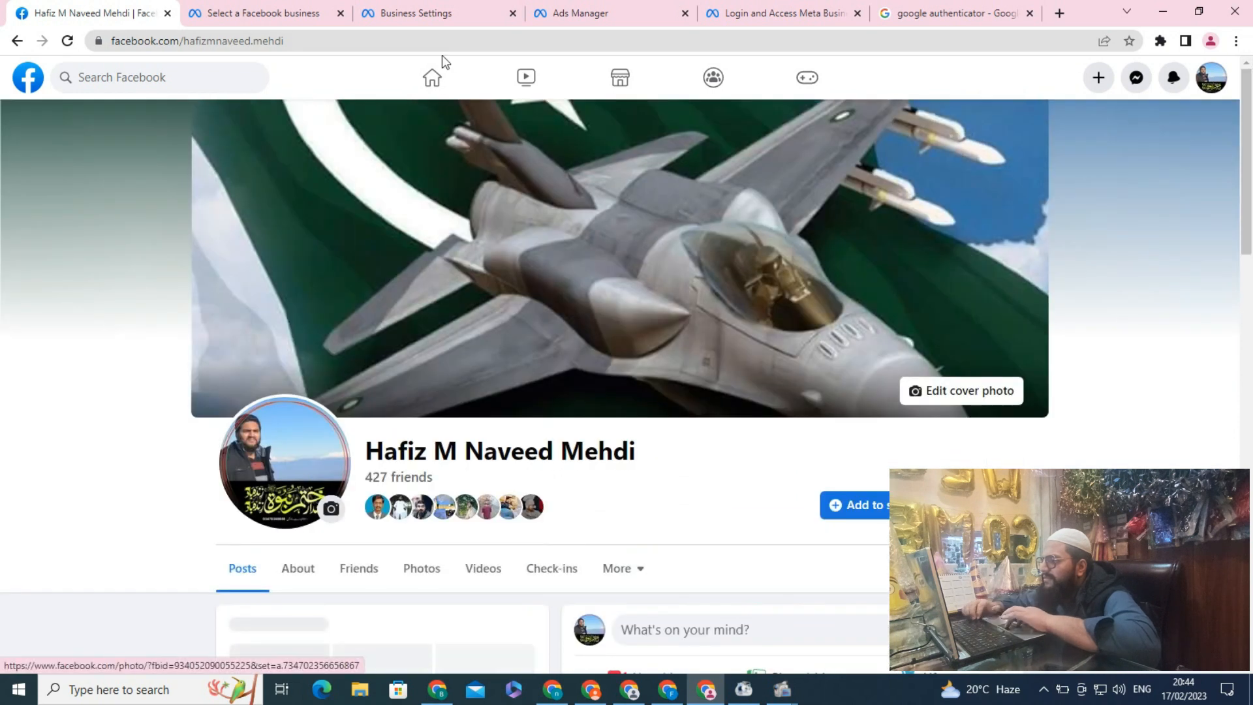
pyautogui.click(430, 83)
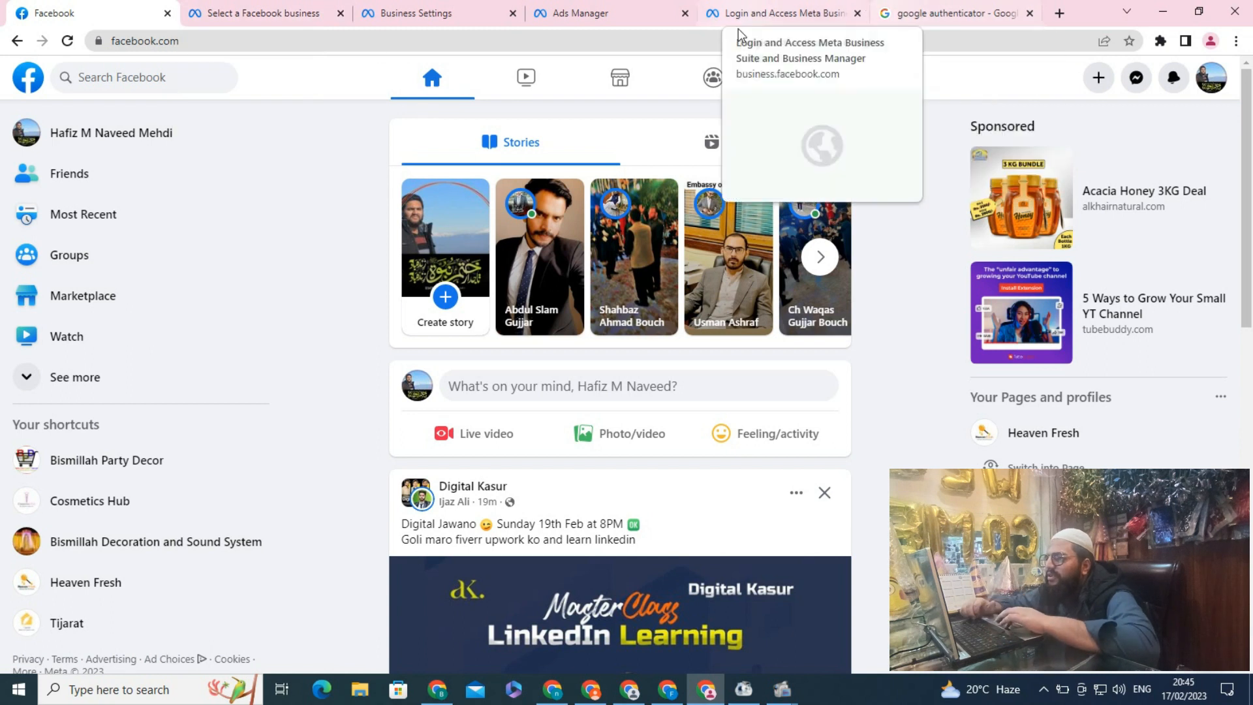
# Open business.facebook.com/create in a new browser tab and start the form for creating a business account
pyautogui.click(1060, 14)
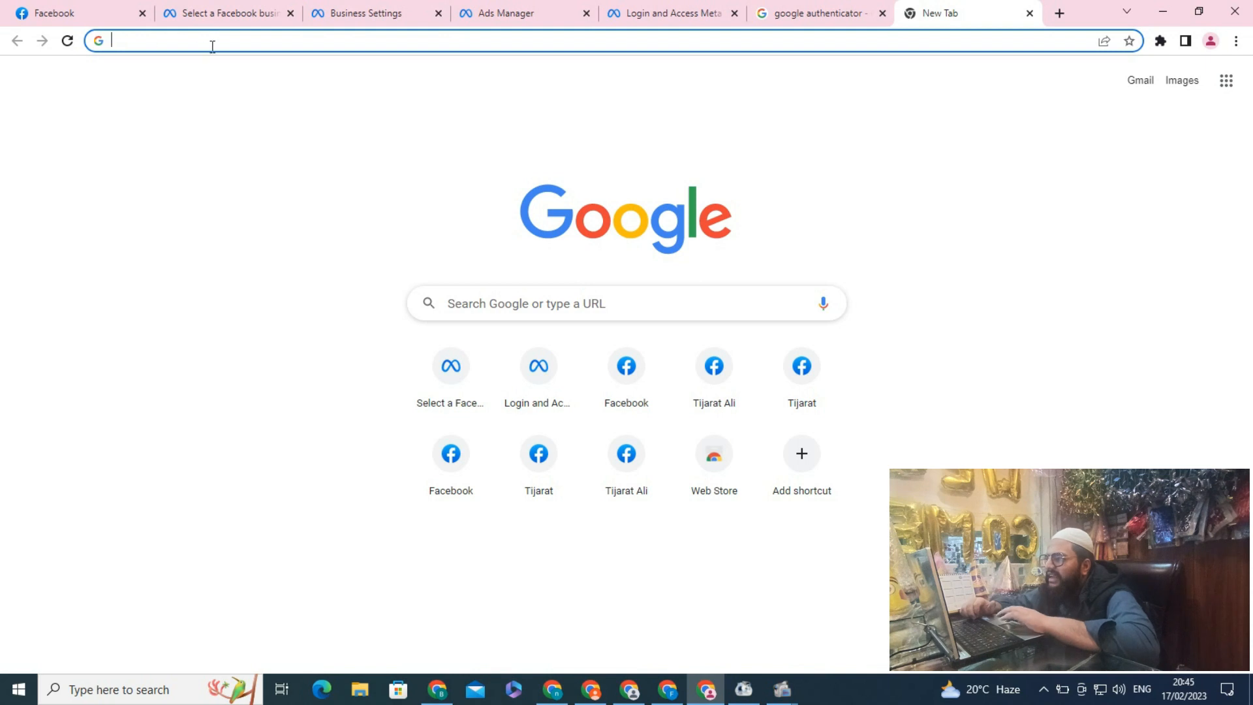
pyautogui.click(237, 43)
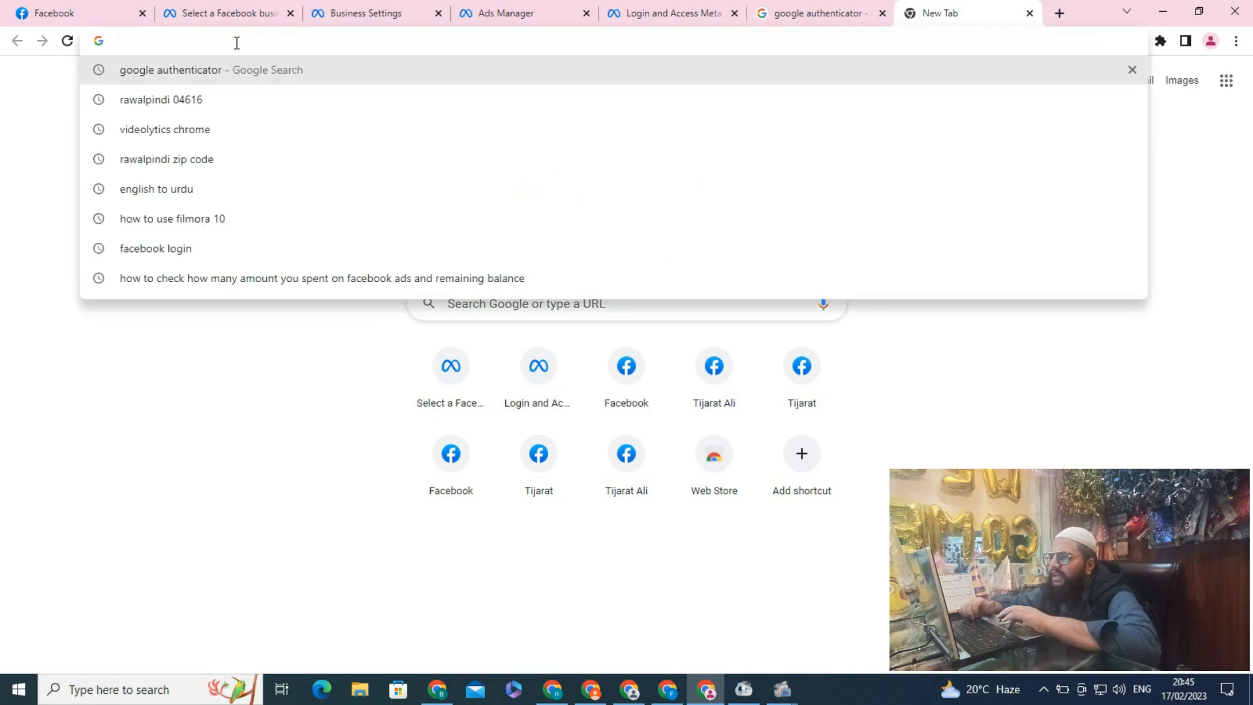
pyautogui.write('business')
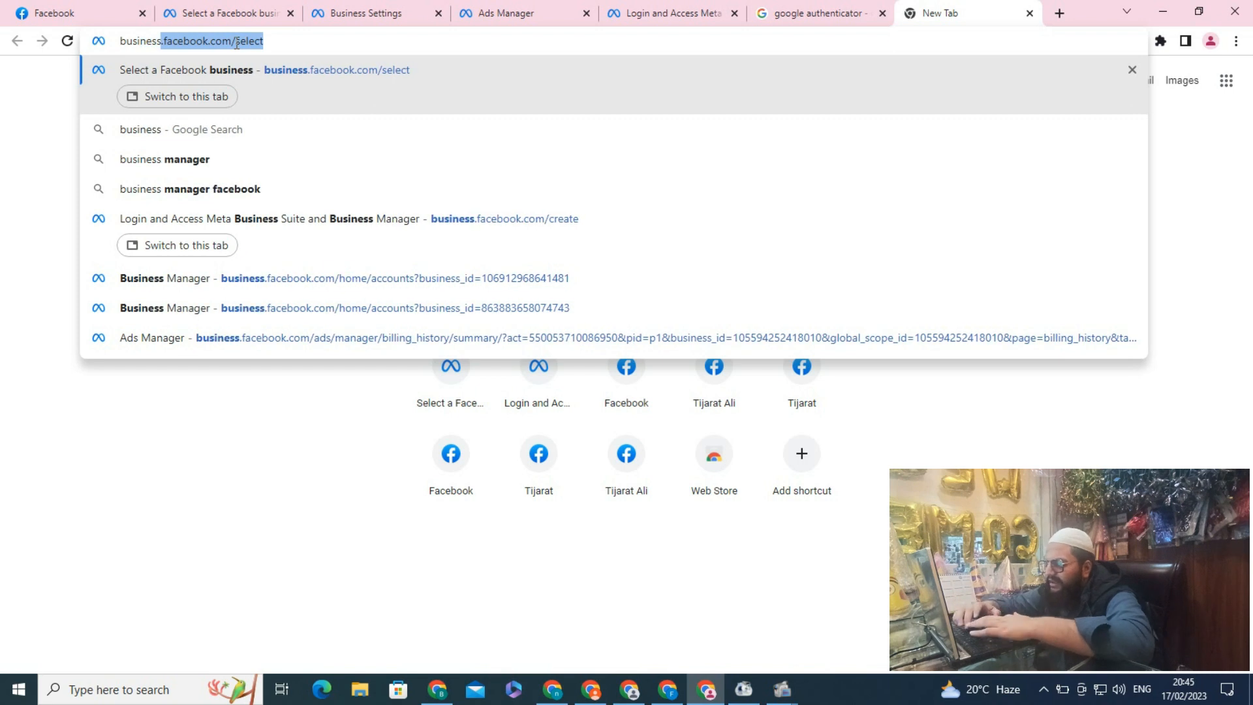
pyautogui.write('.fa')
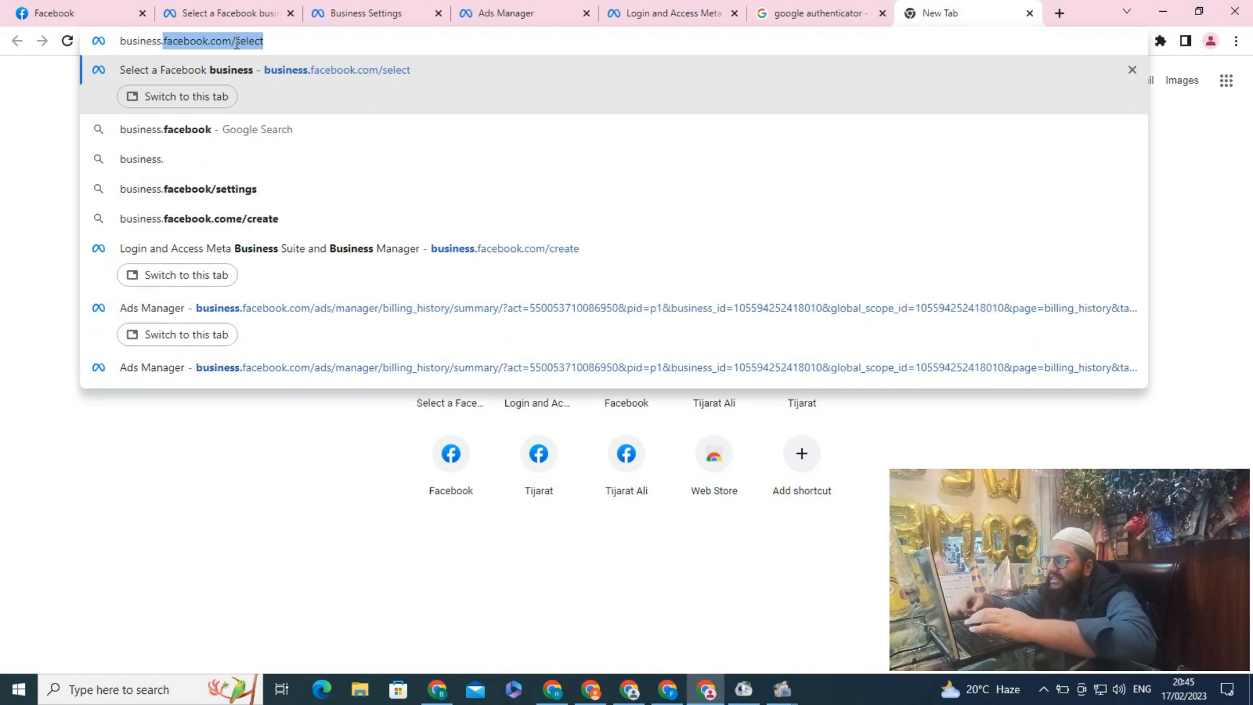
pyautogui.write('cebook')
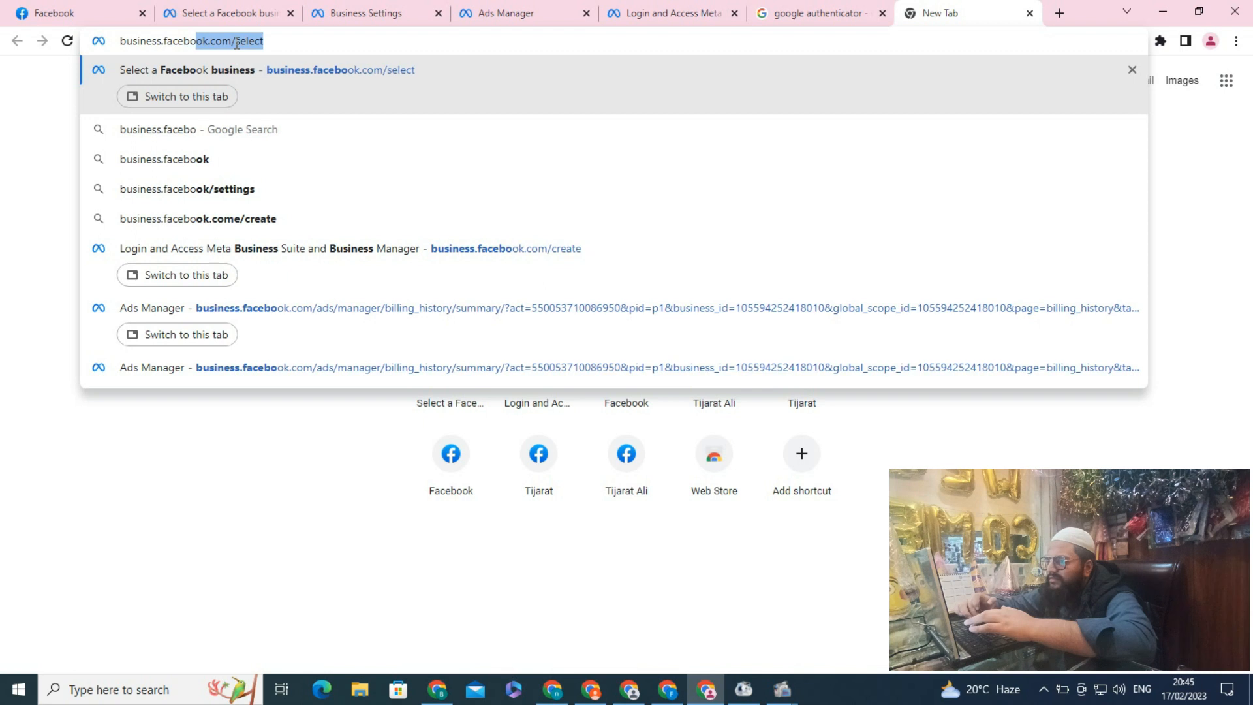
pyautogui.write('.com/')
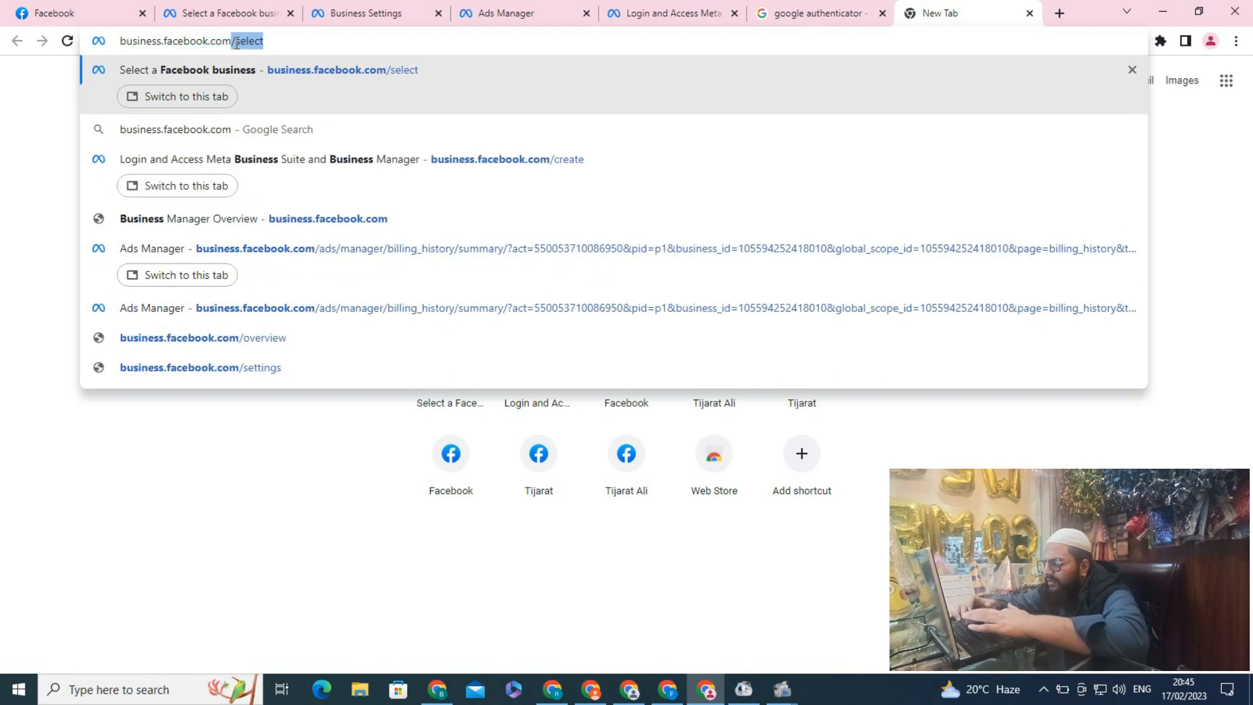
pyautogui.write('create')
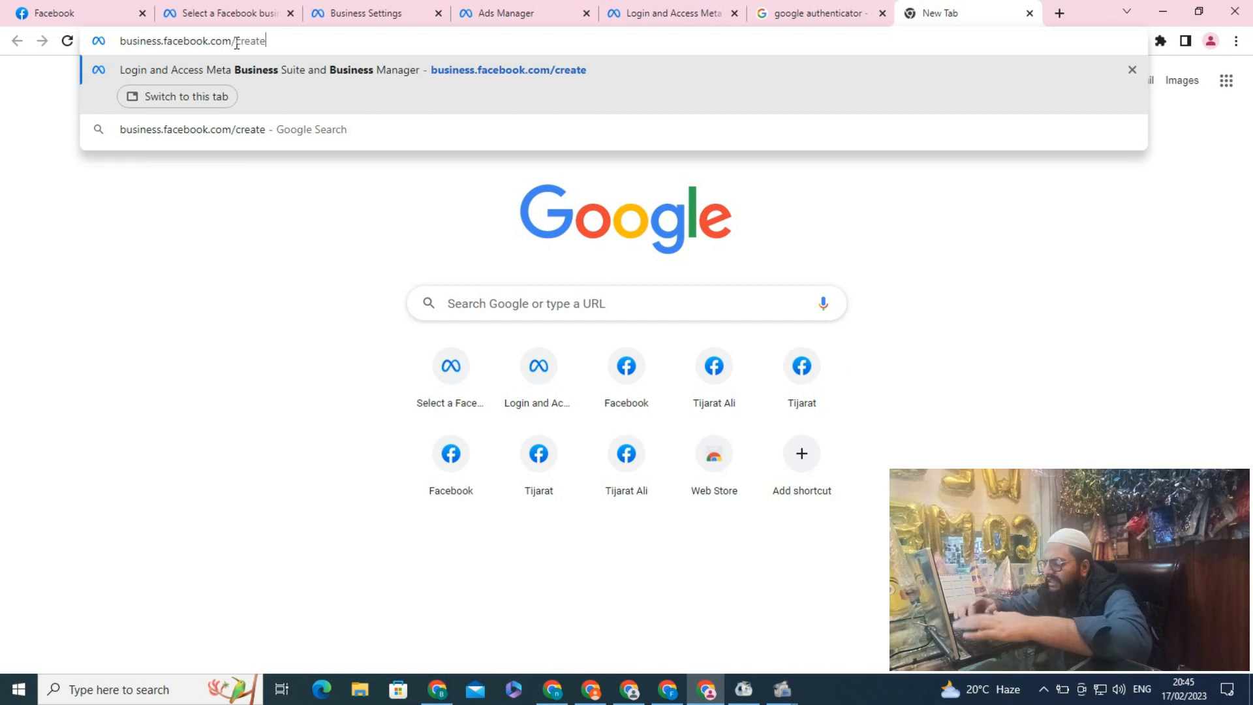
pyautogui.press('Return')
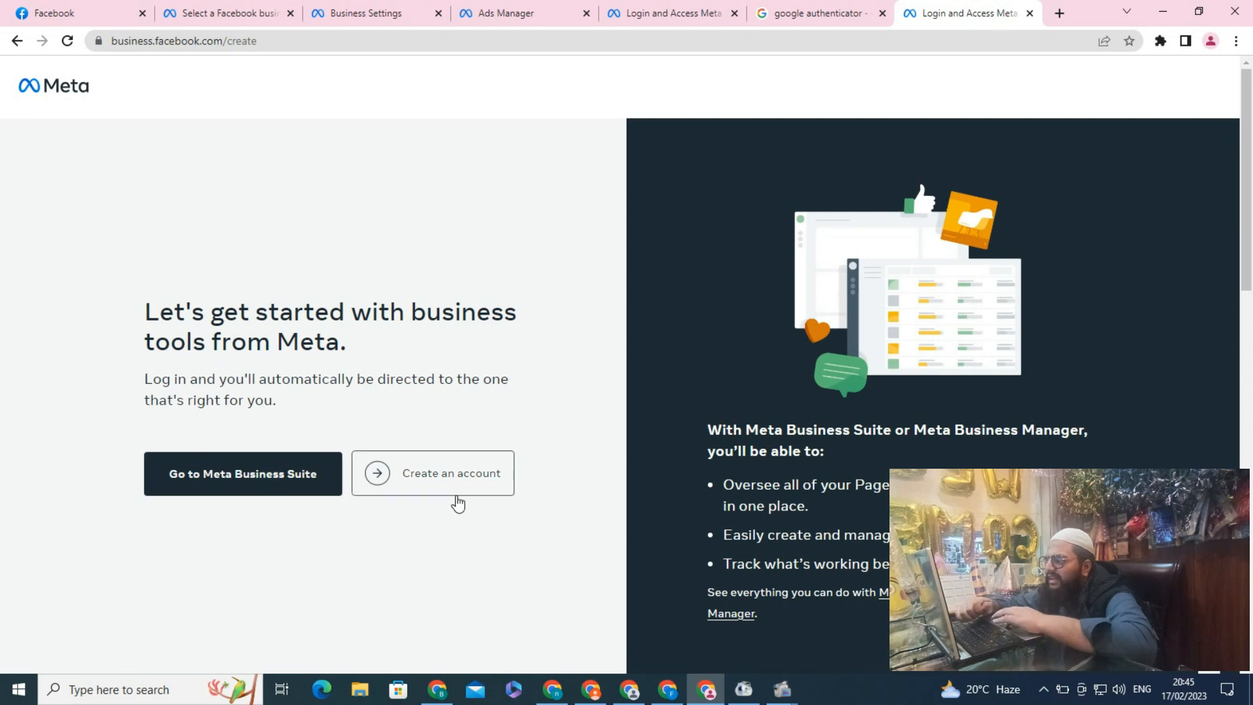
pyautogui.click(423, 480)
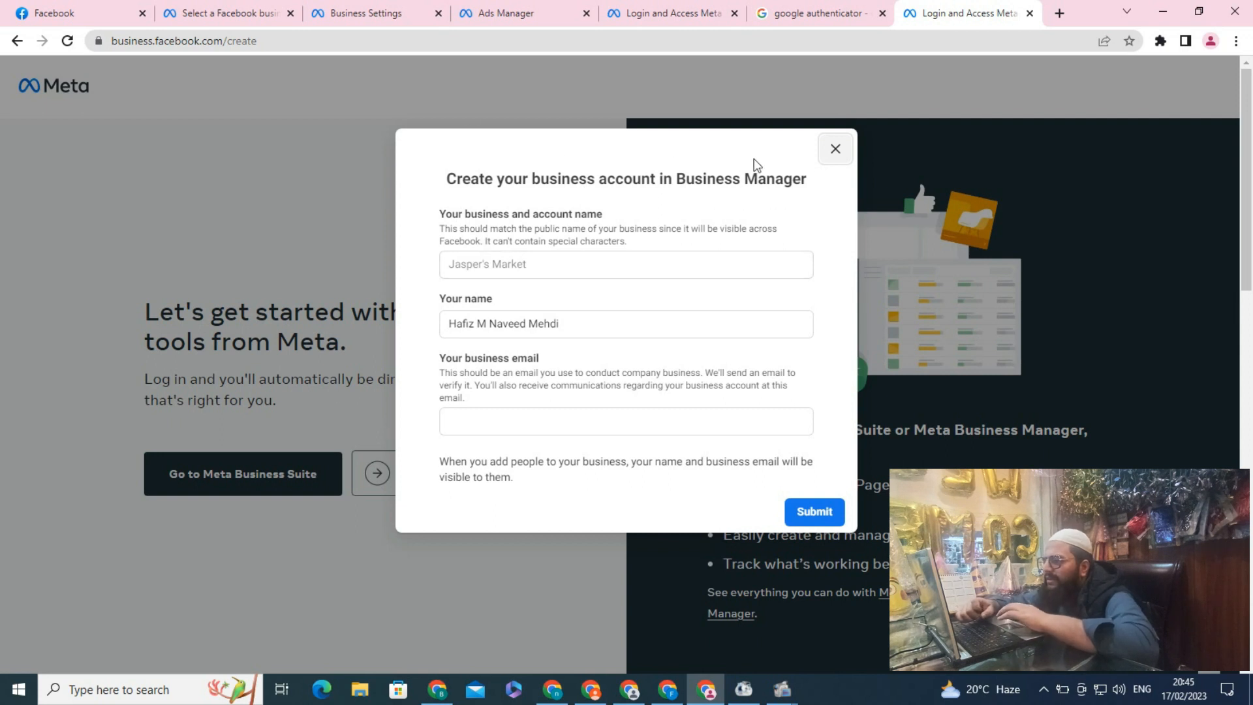
pyautogui.click(469, 263)
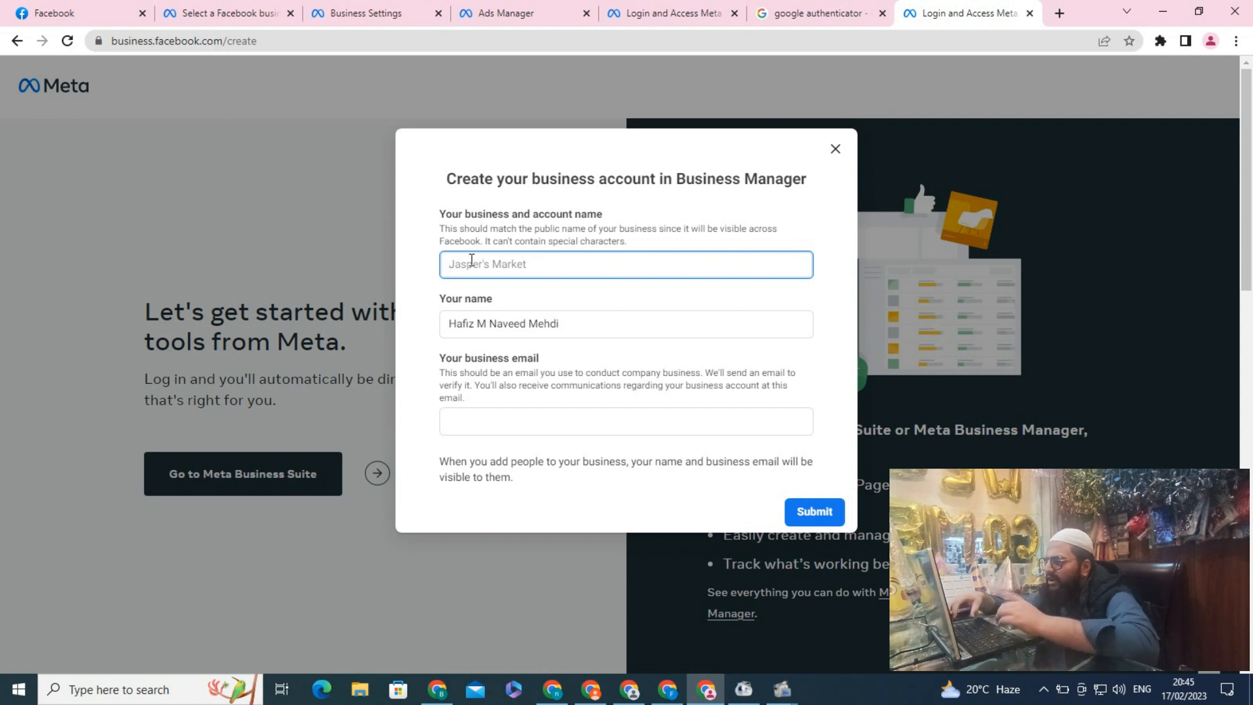
pyautogui.press('XF86AudioRaiseVolume')
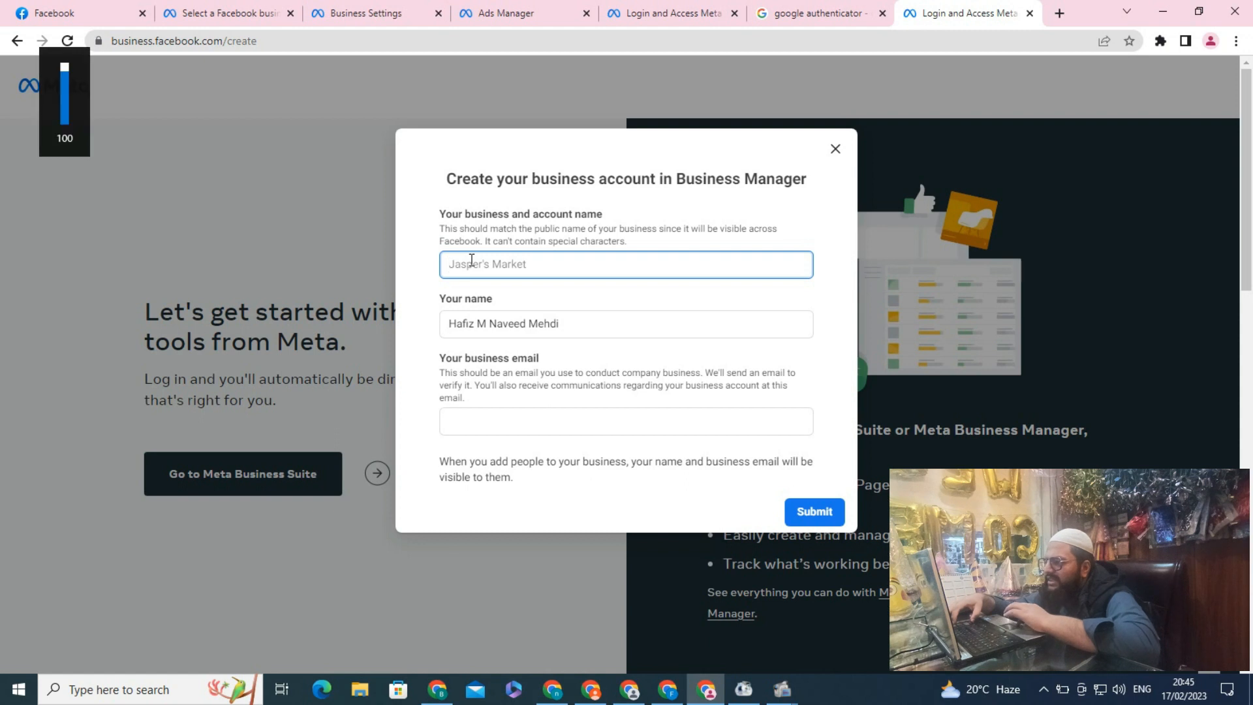
pyautogui.press('XF86AudioLowerVolume')
pyautogui.press('XF86AudioLowerVolume')
pyautogui.press('XF86AudioLowerVolume')
pyautogui.press('XF86AudioLowerVolume')
pyautogui.press('XF86AudioLowerVolume')
pyautogui.press('XF86AudioLowerVolume')
pyautogui.press('XF86AudioLowerVolume')
pyautogui.press('XF86AudioLowerVolume')
pyautogui.press('XF86AudioLowerVolume')
pyautogui.press('XF86AudioLowerVolume')
pyautogui.press('XF86AudioLowerVolume')
pyautogui.press('XF86AudioLowerVolume')
pyautogui.press('XF86AudioLowerVolume')
pyautogui.press('XF86AudioLowerVolume')
pyautogui.press('XF86AudioLowerVolume')
pyautogui.press('XF86AudioLowerVolume')
pyautogui.press('XF86AudioLowerVolume')
pyautogui.press('XF86AudioLowerVolume')
pyautogui.press('XF86AudioLowerVolume')
pyautogui.press('XF86AudioLowerVolume')
pyautogui.press('XF86AudioRaiseVolume')
pyautogui.press('XF86AudioRaiseVolume')
pyautogui.press('XF86AudioRaiseVolume')
pyautogui.press('XF86AudioRaiseVolume')
pyautogui.press('XF86AudioRaiseVolume')
pyautogui.press('XF86AudioRaiseVolume')
pyautogui.press('XF86AudioRaiseVolume')
pyautogui.press('XF86AudioRaiseVolume')
pyautogui.press('XF86AudioRaiseVolume')
pyautogui.press('XF86AudioRaiseVolume')
pyautogui.press('XF86AudioRaiseVolume')
pyautogui.press('XF86AudioRaiseVolume')
pyautogui.press('XF86AudioRaiseVolume')
pyautogui.press('XF86AudioRaiseVolume')
pyautogui.press('XF86AudioRaiseVolume')
pyautogui.press('XF86AudioRaiseVolume')
pyautogui.press('XF86AudioRaiseVolume')
pyautogui.press('XF86AudioRaiseVolume')
pyautogui.press('XF86AudioRaiseVolume')
pyautogui.press('XF86AudioRaiseVolume')
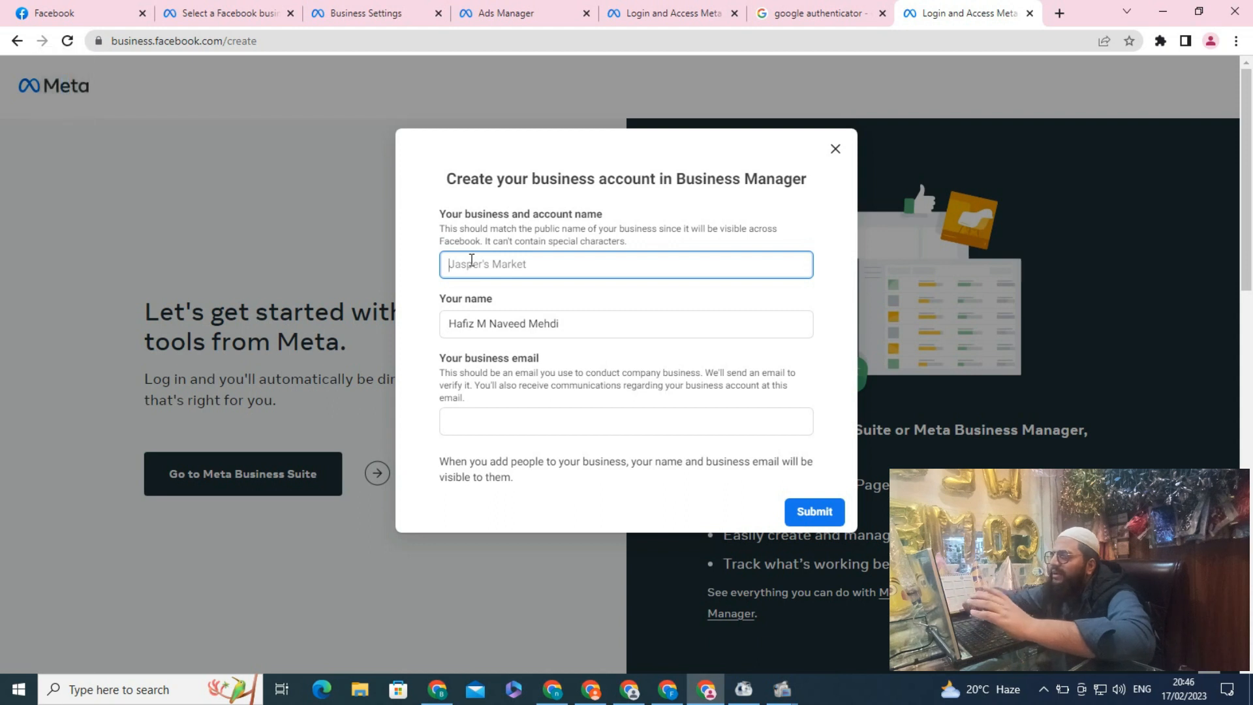
# Create the business account with the name Tijarat and the business email filled in, and complete the email confirmation notice
pyautogui.write('Tijarat')
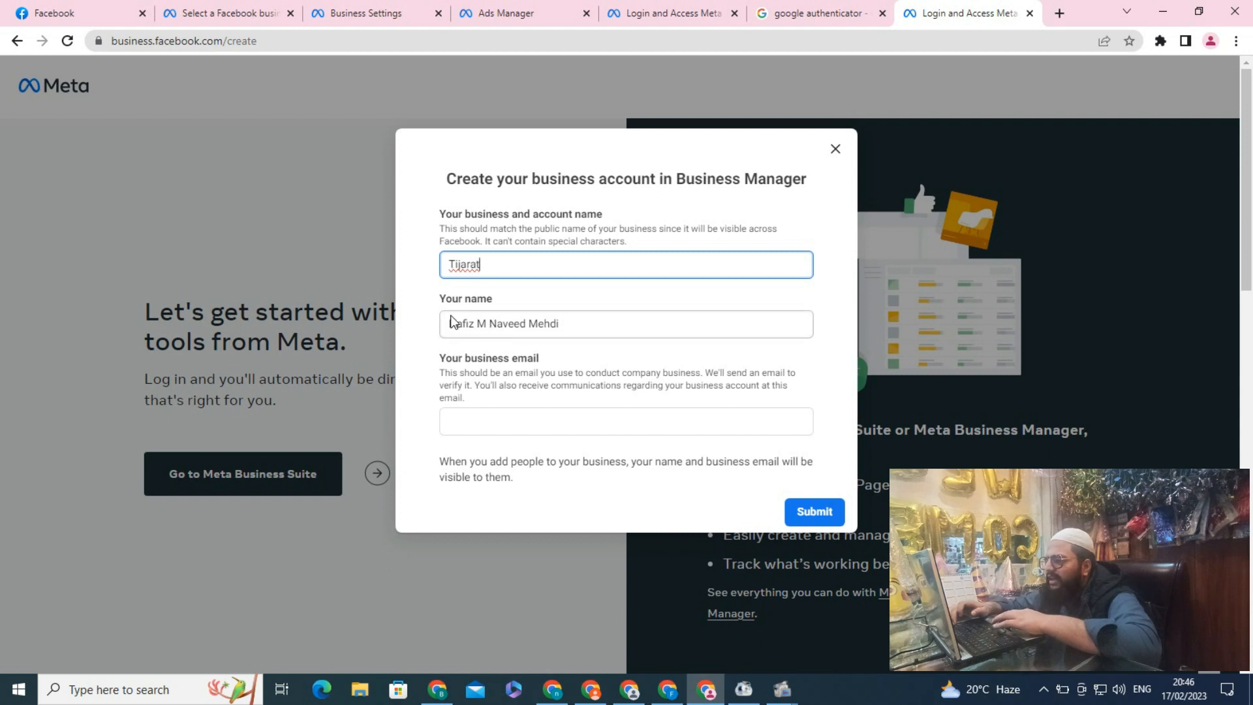
pyautogui.click(473, 426)
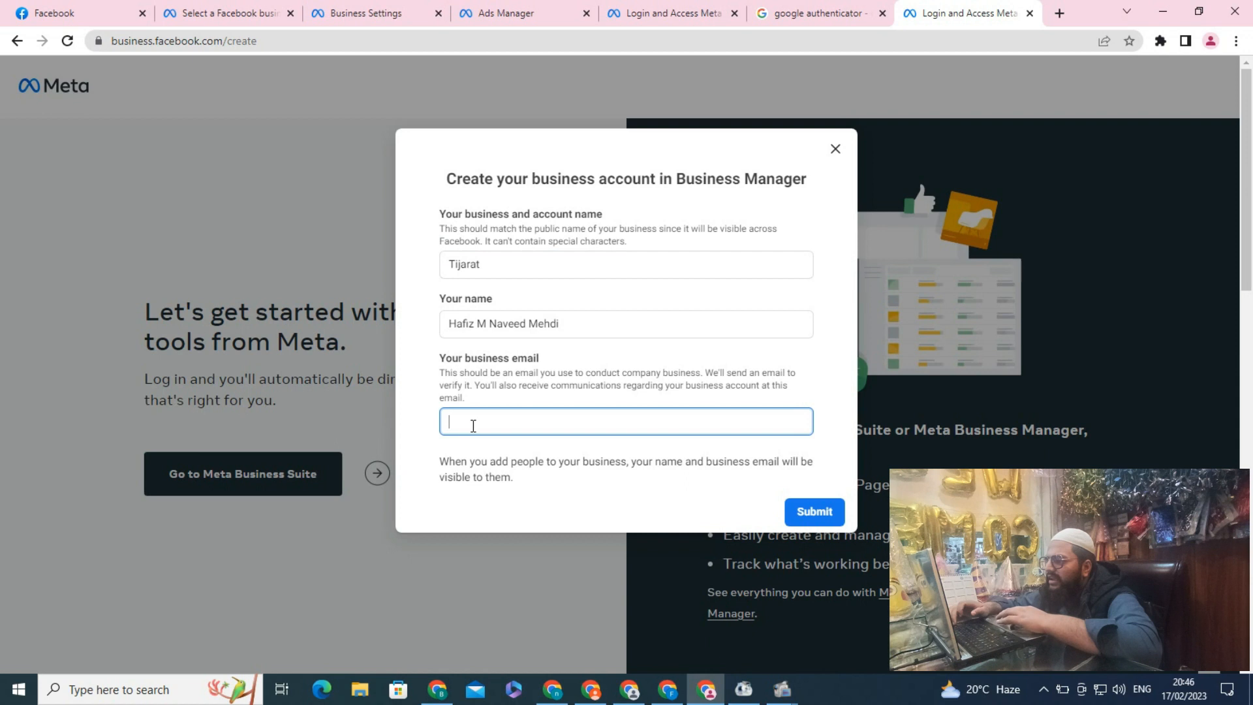
pyautogui.write('t')
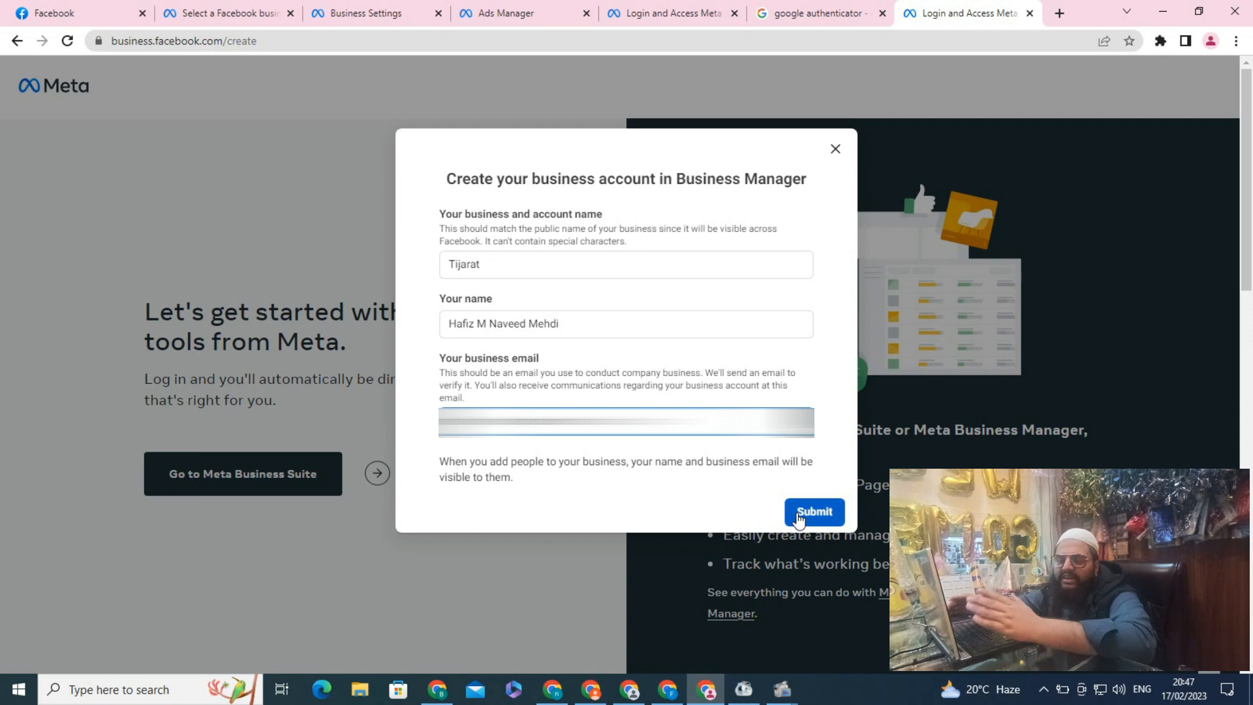
pyautogui.click(799, 518)
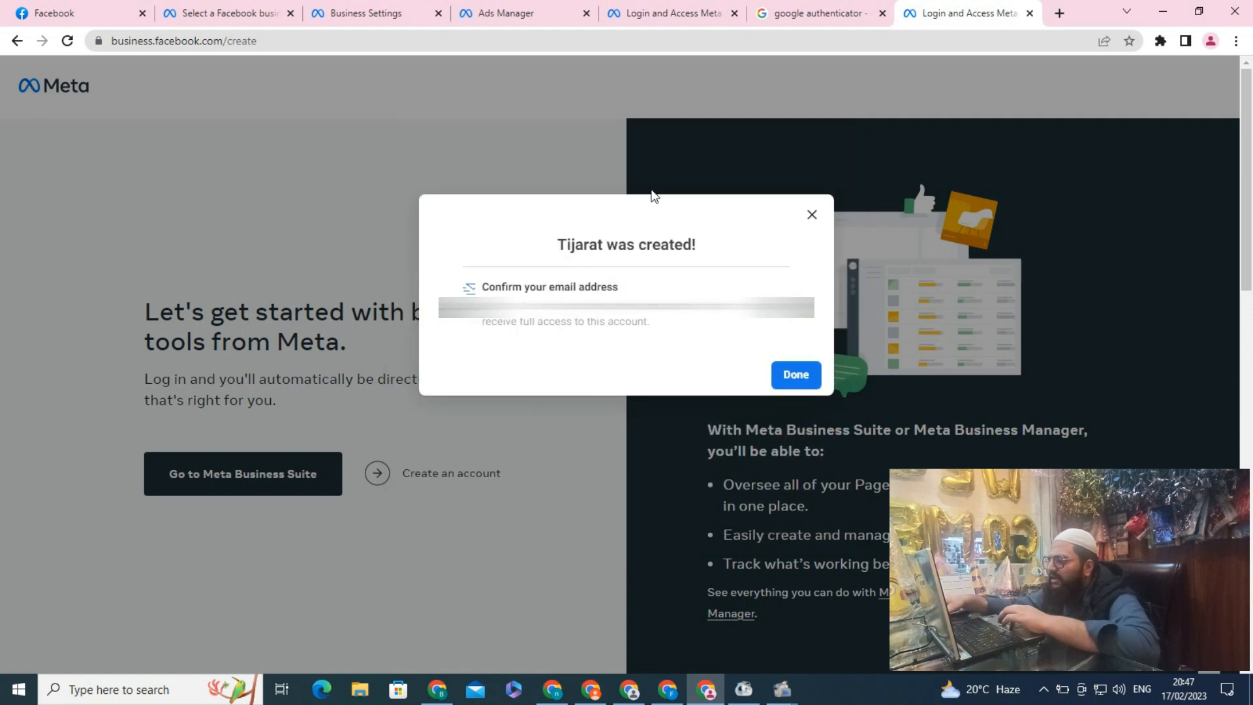
pyautogui.click(796, 376)
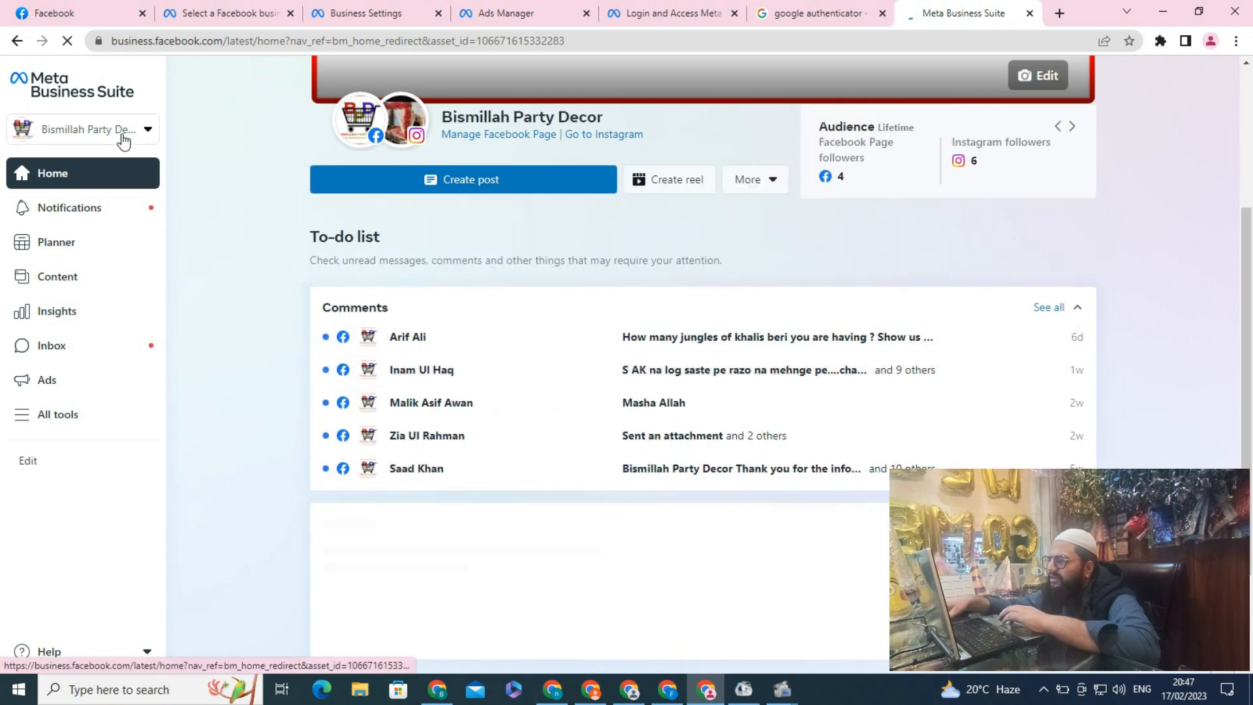
# Open business.facebook.com/select in a new browser tab to reach the business selection page
pyautogui.click(1060, 15)
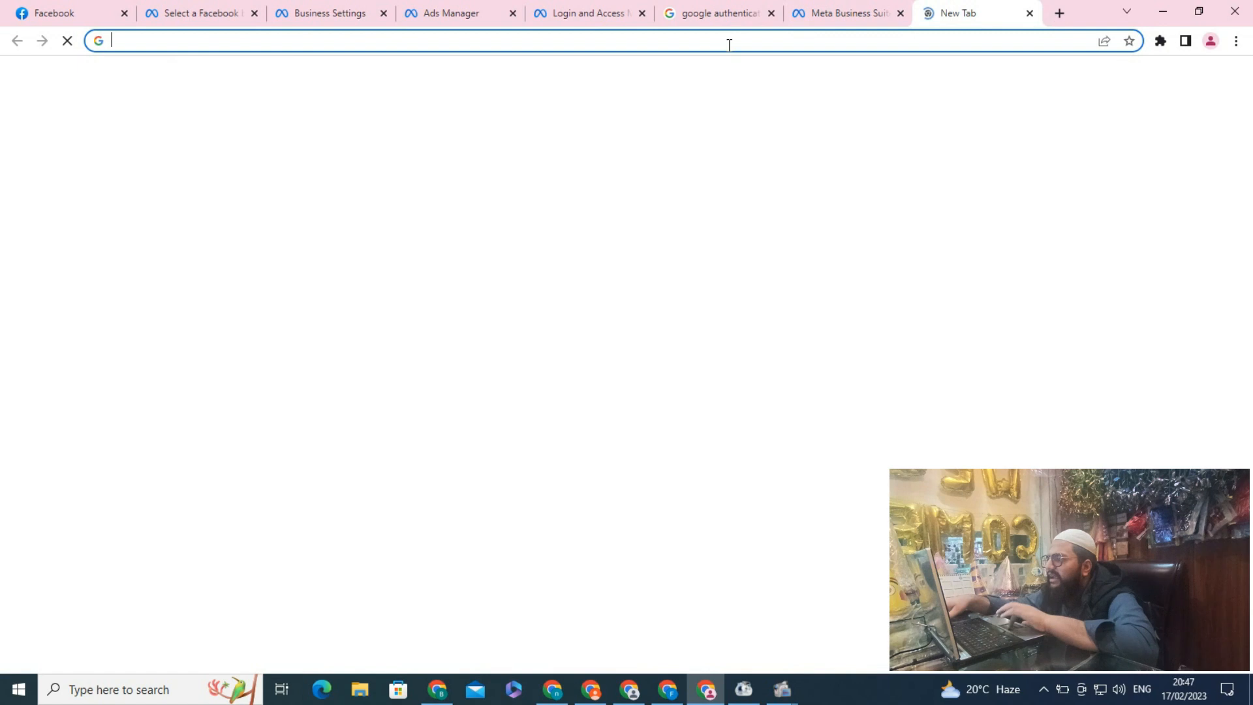
pyautogui.click(731, 44)
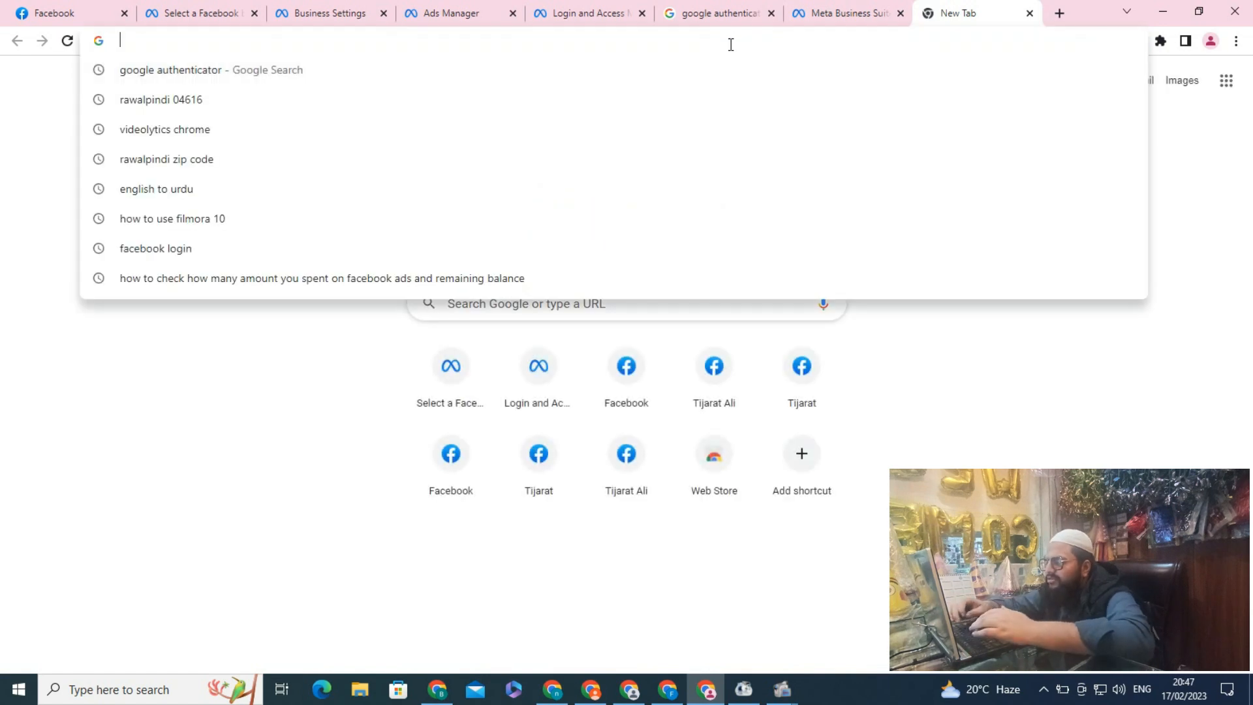
pyautogui.write('busi')
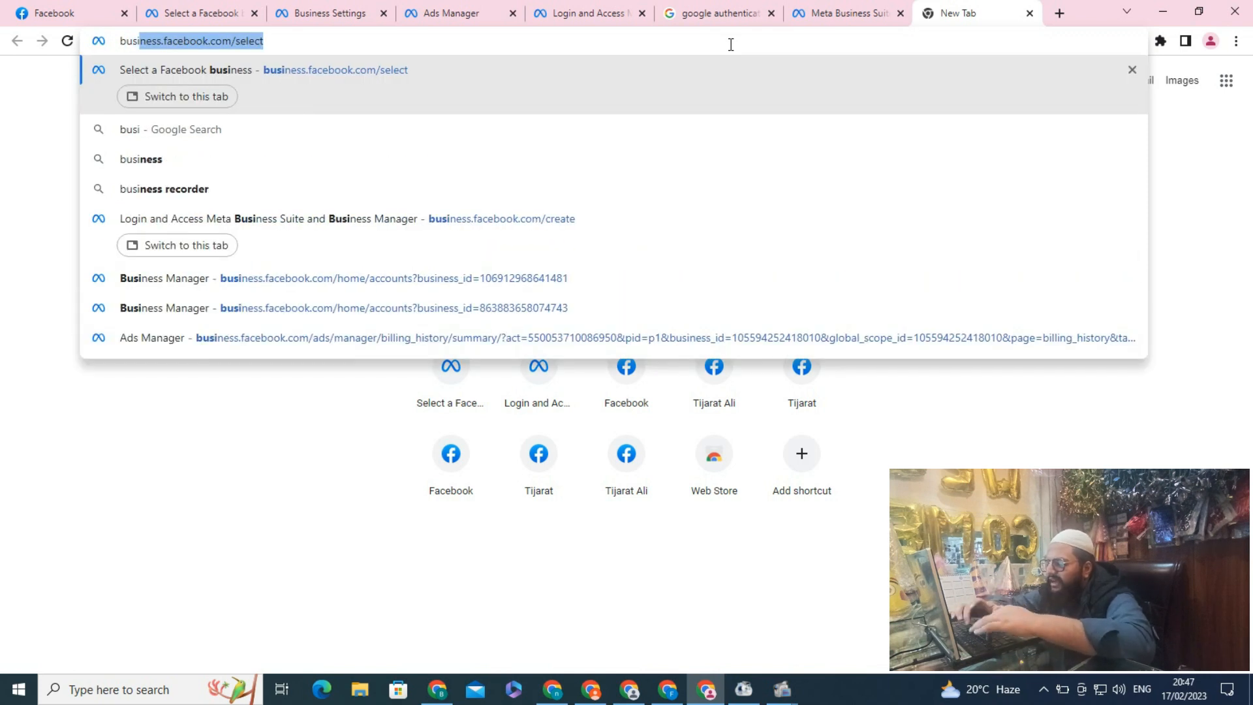
pyautogui.press('Right')
pyautogui.press('Return')
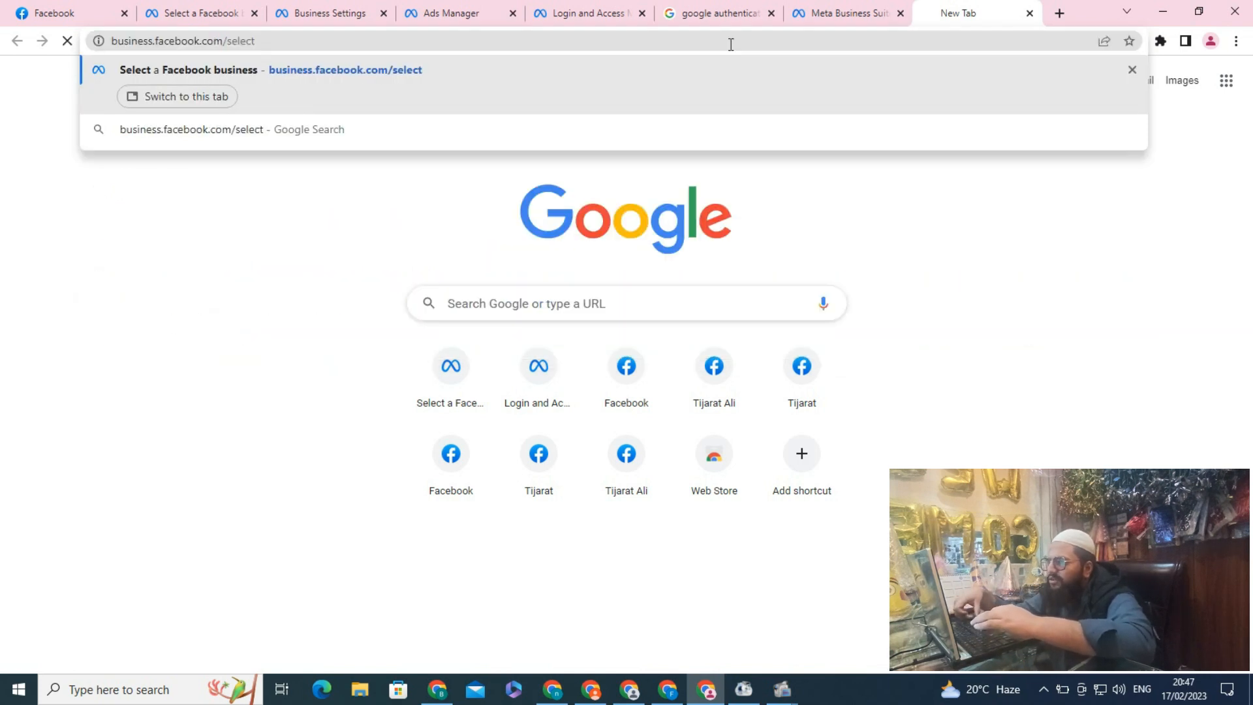